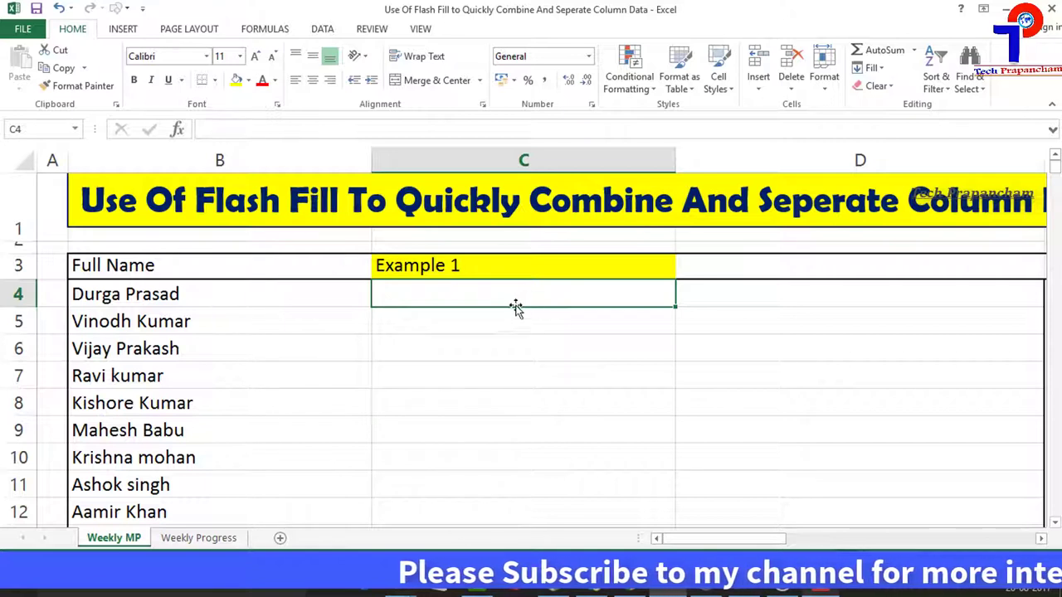
Step: Switch to the Data ribbon and scroll through the list of full names
{"action": "left_click", "coordinate": [321, 28]}
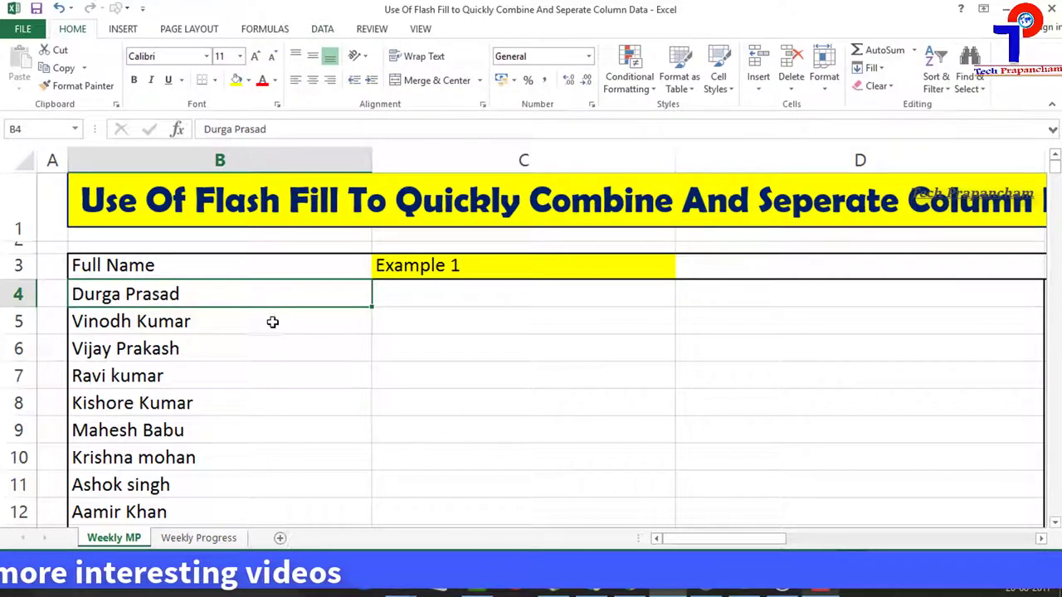
{"action": "scroll", "coordinate": [269, 325], "scroll_direction": "down", "scroll_amount": 1}
{"action": "scroll", "coordinate": [270, 325], "scroll_direction": "down", "scroll_amount": 1}
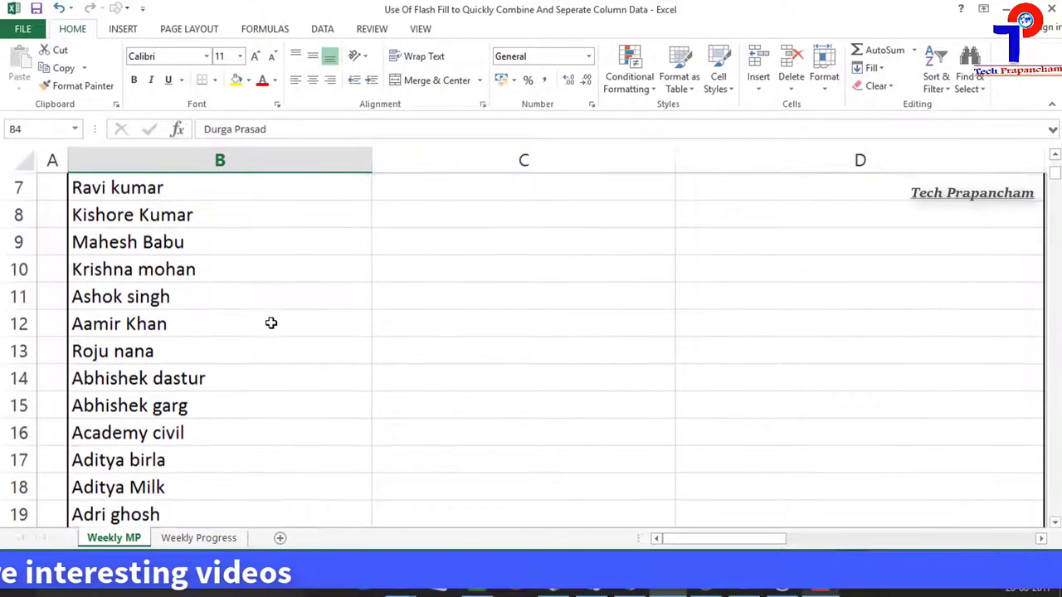
{"action": "scroll", "coordinate": [270, 325], "scroll_direction": "down", "scroll_amount": 1}
{"action": "scroll", "coordinate": [270, 325], "scroll_direction": "down", "scroll_amount": 1}
{"action": "scroll", "coordinate": [269, 325], "scroll_direction": "down", "scroll_amount": 2}
{"action": "scroll", "coordinate": [270, 325], "scroll_direction": "down", "scroll_amount": 1}
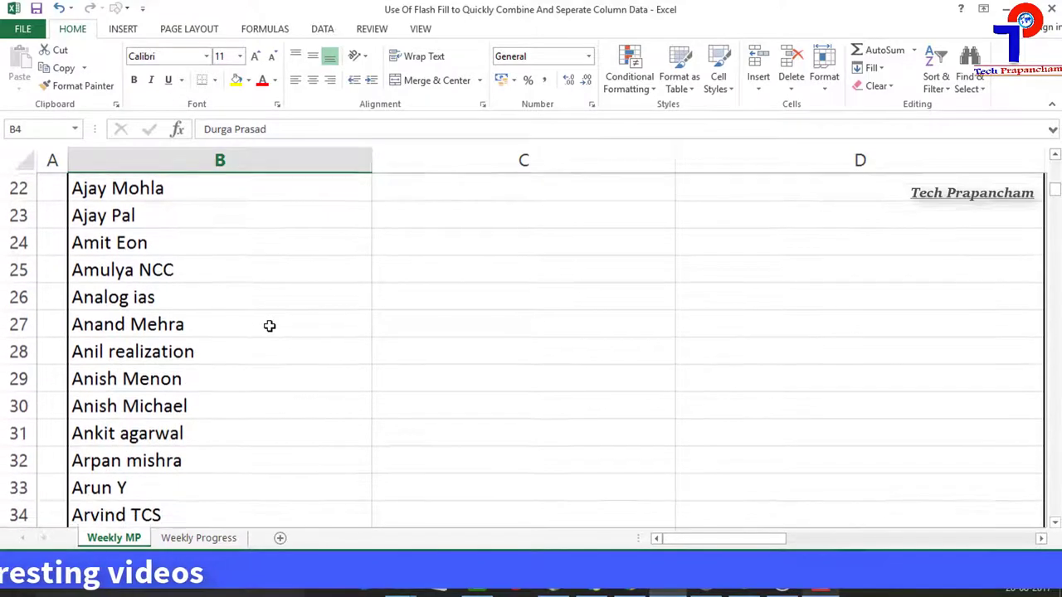
{"action": "scroll", "coordinate": [270, 325], "scroll_direction": "down", "scroll_amount": 1}
{"action": "scroll", "coordinate": [270, 325], "scroll_direction": "down", "scroll_amount": 1}
{"action": "scroll", "coordinate": [270, 325], "scroll_direction": "up", "scroll_amount": 4}
{"action": "scroll", "coordinate": [270, 325], "scroll_direction": "up", "scroll_amount": 2}
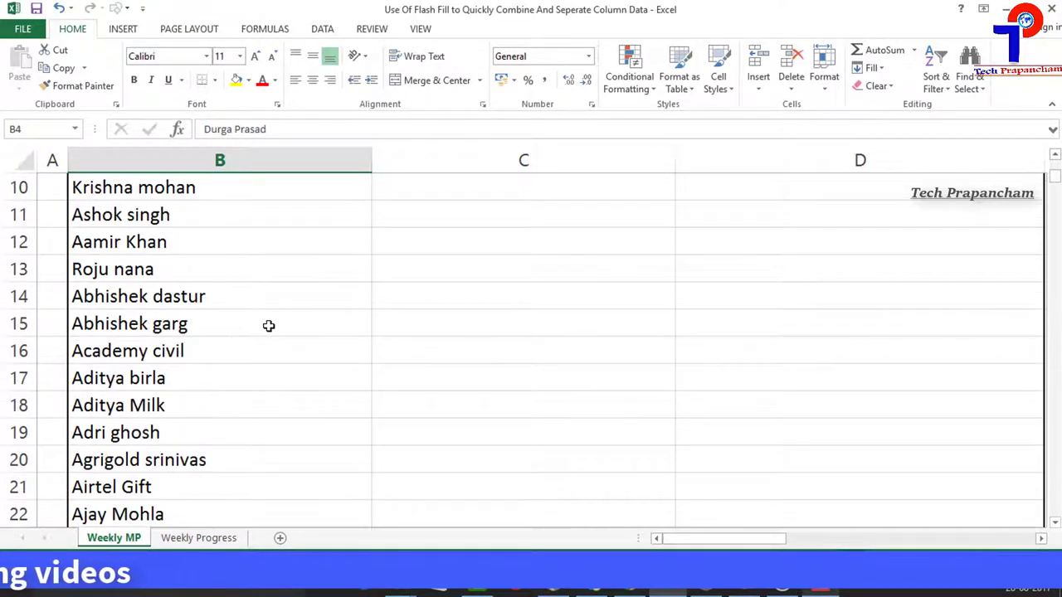
{"action": "scroll", "coordinate": [270, 325], "scroll_direction": "up", "scroll_amount": 3}
{"action": "left_click", "coordinate": [413, 296]}
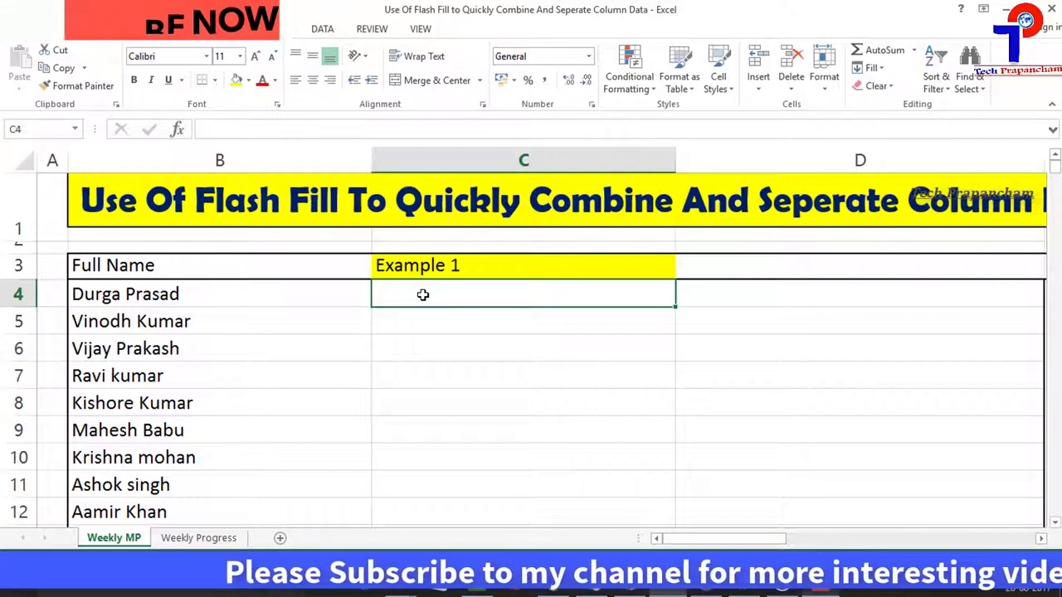
{"action": "type", "text": "Pra"}
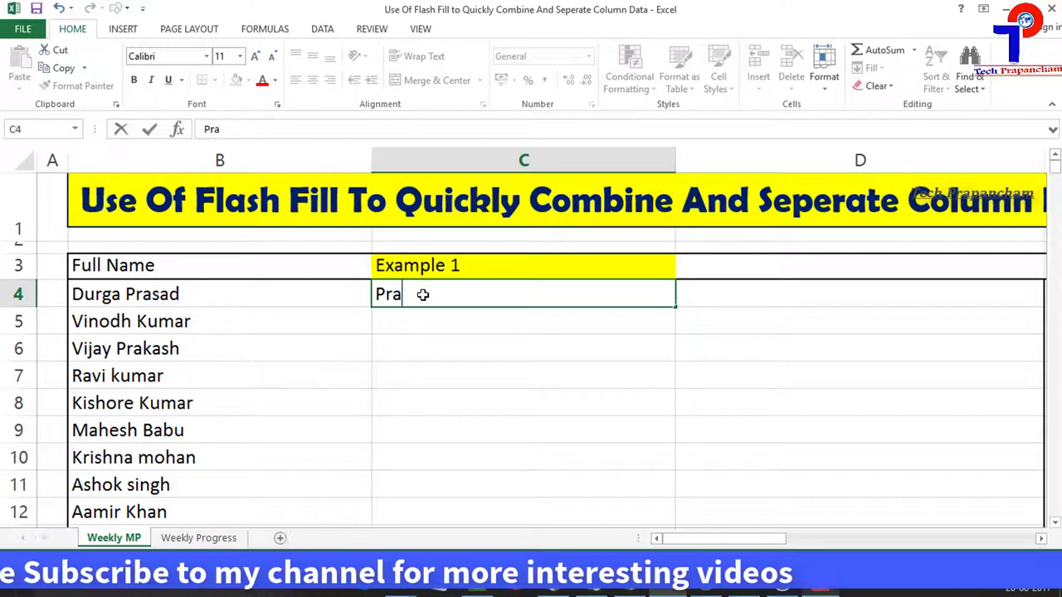
{"action": "type", "text": "sad"}
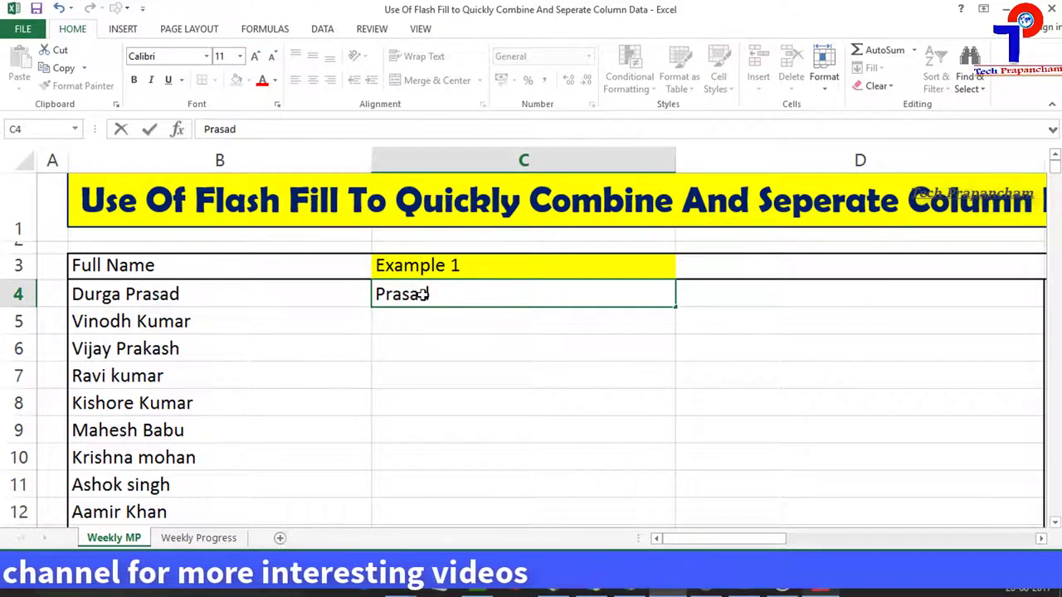
{"action": "type", "text": ", Durga"}
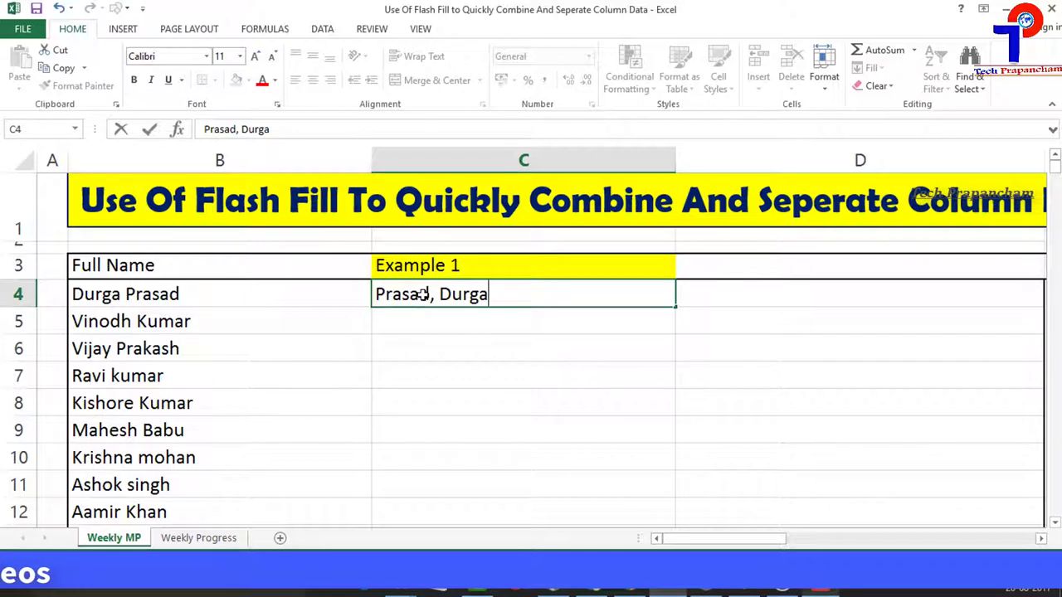
{"action": "key", "text": "Return"}
{"action": "left_click", "coordinate": [424, 295]}
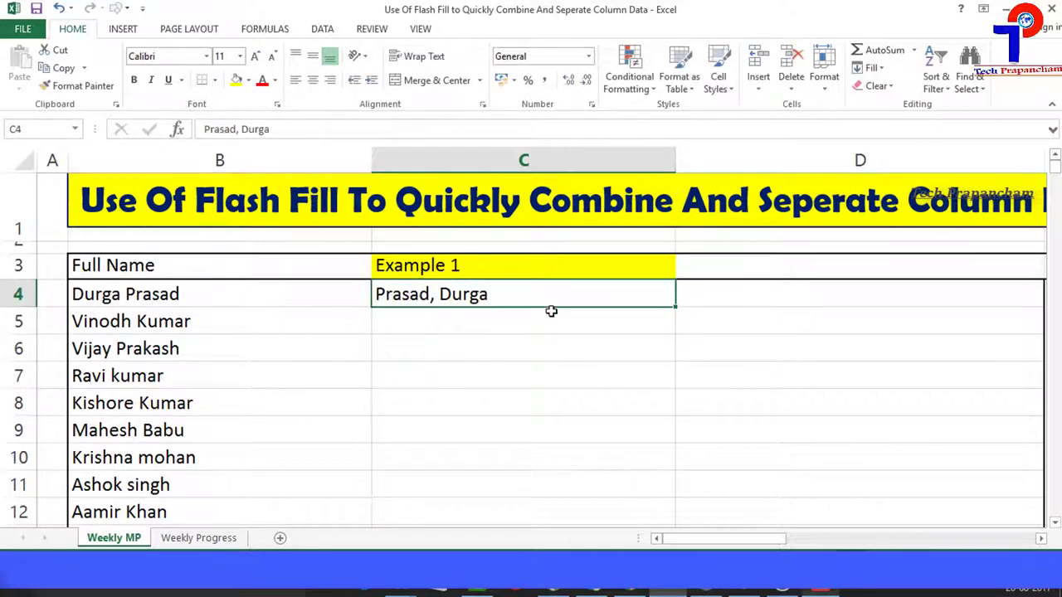
Step: Flash Fill column C with surname-first names from the C4 example
{"action": "left_click", "coordinate": [323, 29]}
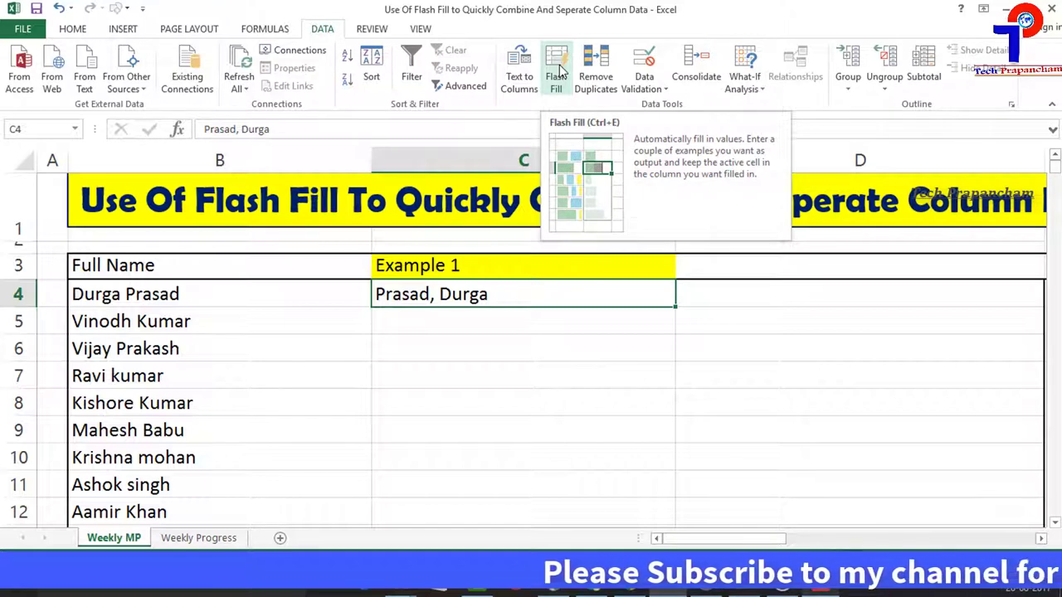
{"action": "key", "text": "ctrl+e"}
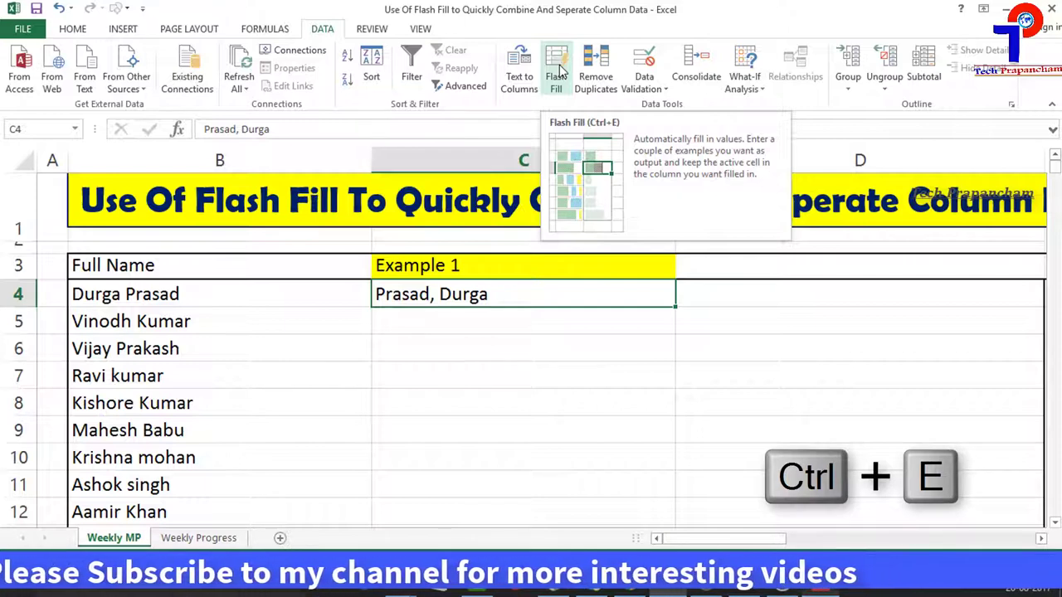
{"action": "left_click", "coordinate": [559, 71]}
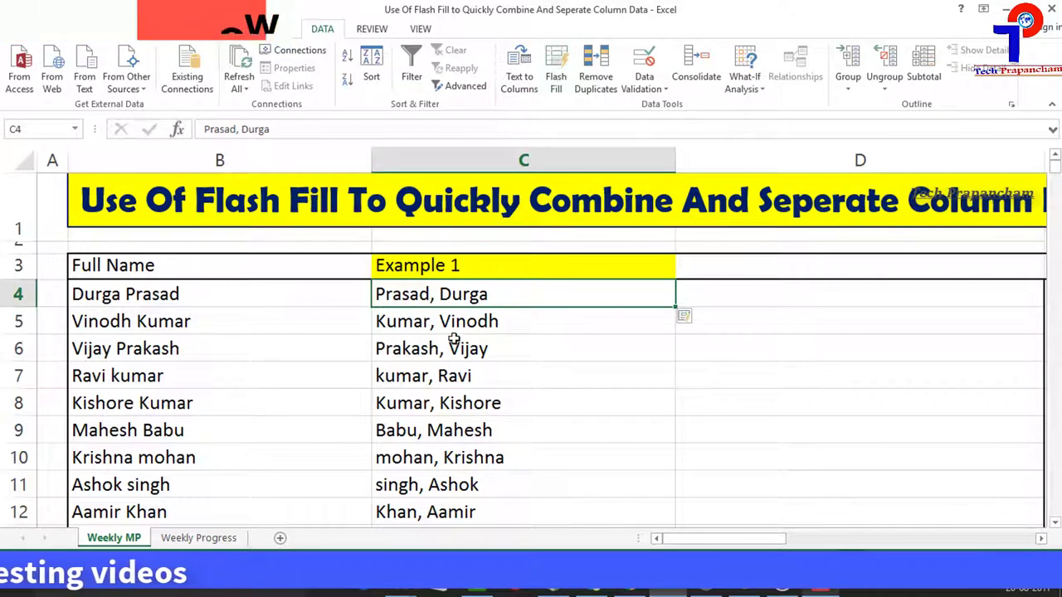
Step: Check the reversed names down column C to the end of the list near row 336
{"action": "scroll", "coordinate": [448, 348], "scroll_direction": "down", "scroll_amount": 1}
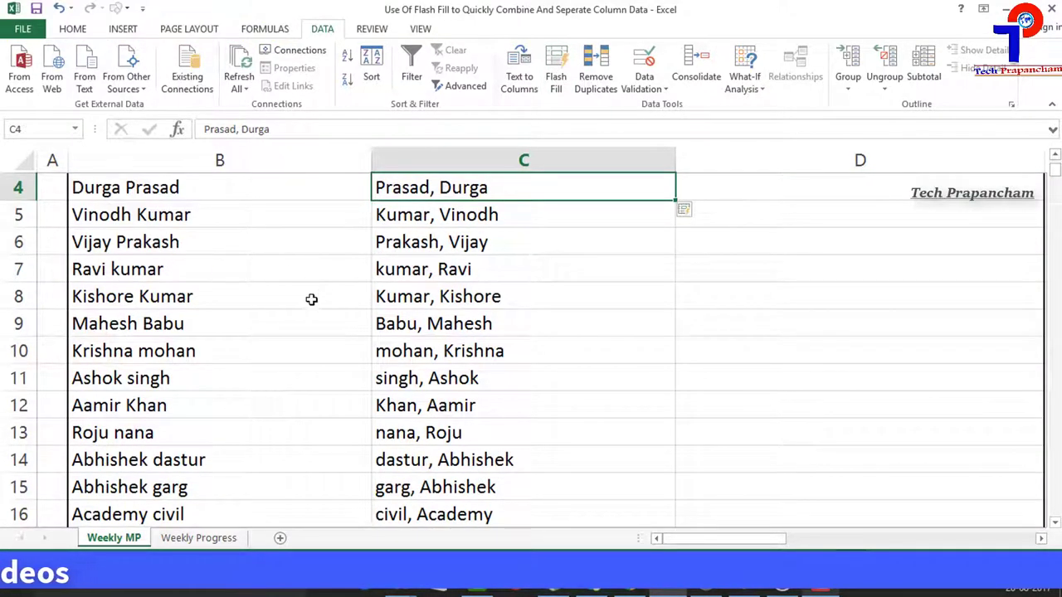
{"action": "scroll", "coordinate": [338, 400], "scroll_direction": "down", "scroll_amount": 1}
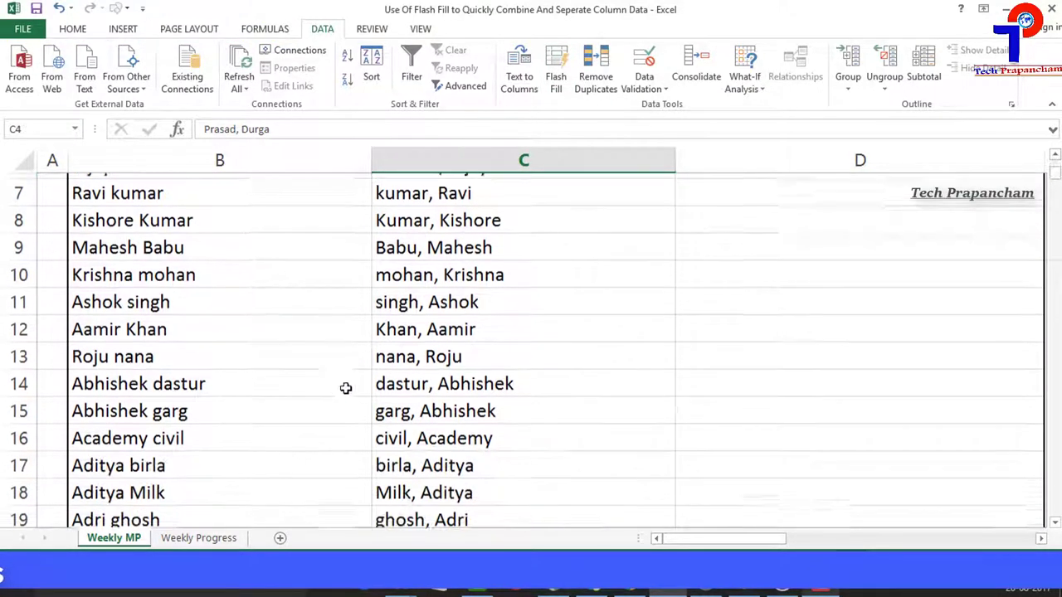
{"action": "scroll", "coordinate": [333, 420], "scroll_direction": "down", "scroll_amount": 1}
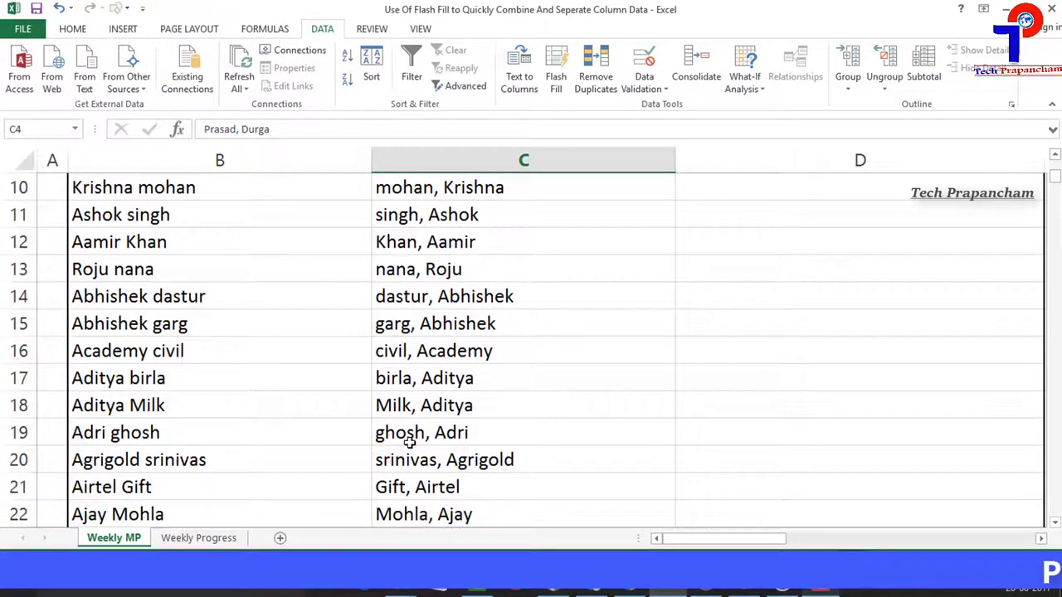
{"action": "scroll", "coordinate": [409, 440], "scroll_direction": "down", "scroll_amount": 2}
{"action": "scroll", "coordinate": [415, 438], "scroll_direction": "down", "scroll_amount": 4}
{"action": "scroll", "coordinate": [426, 438], "scroll_direction": "down", "scroll_amount": 3}
{"action": "scroll", "coordinate": [464, 398], "scroll_direction": "down", "scroll_amount": 1}
{"action": "left_click", "coordinate": [497, 349]}
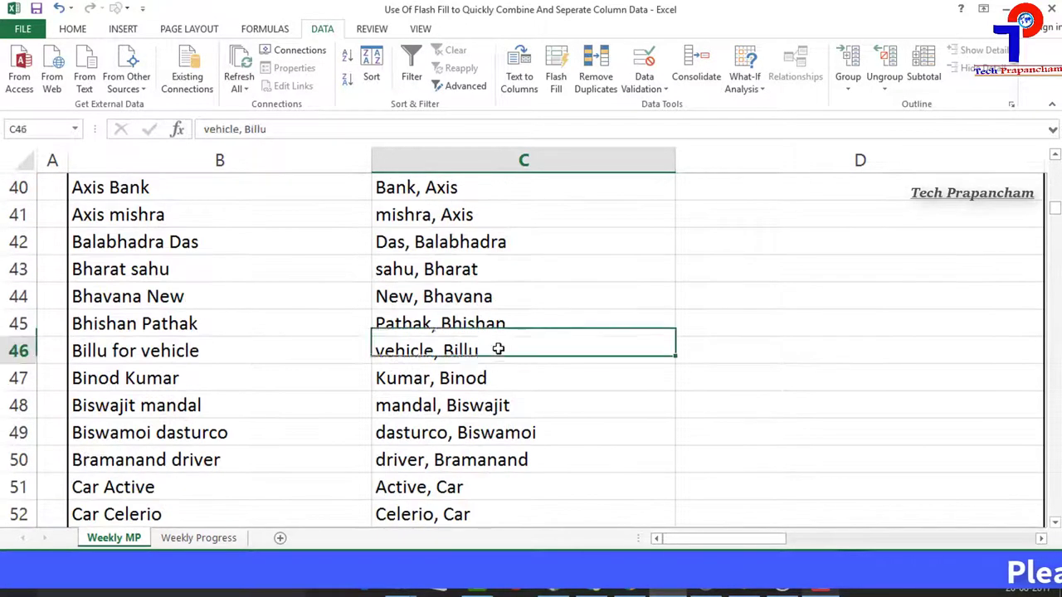
{"action": "key", "text": "ctrl+shift+Down"}
{"action": "scroll", "coordinate": [493, 357], "scroll_direction": "down", "scroll_amount": 1}
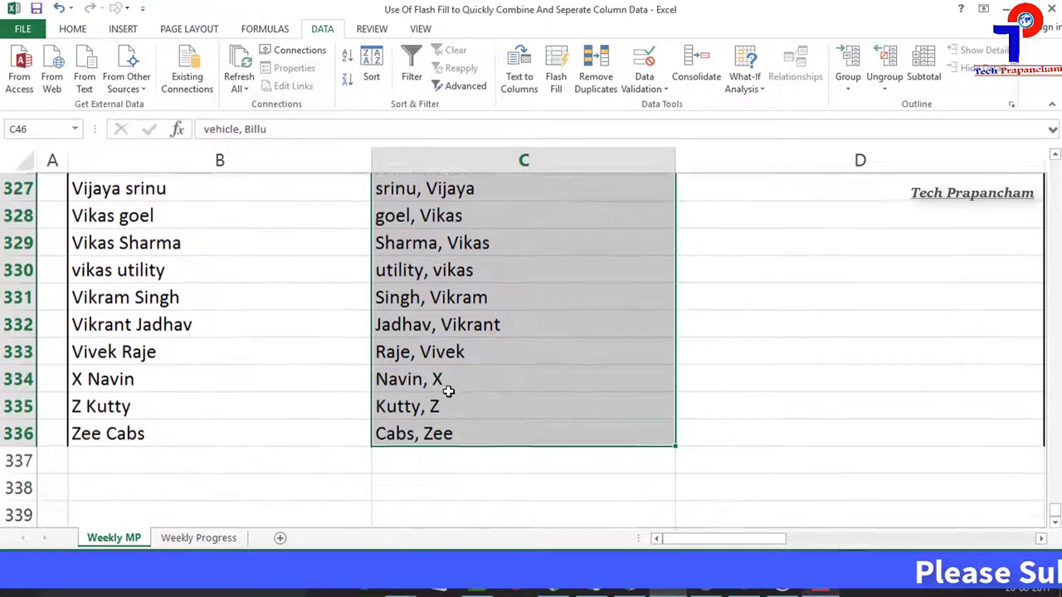
{"action": "left_click", "coordinate": [481, 380]}
{"action": "left_click", "coordinate": [452, 404]}
{"action": "left_click", "coordinate": [498, 377]}
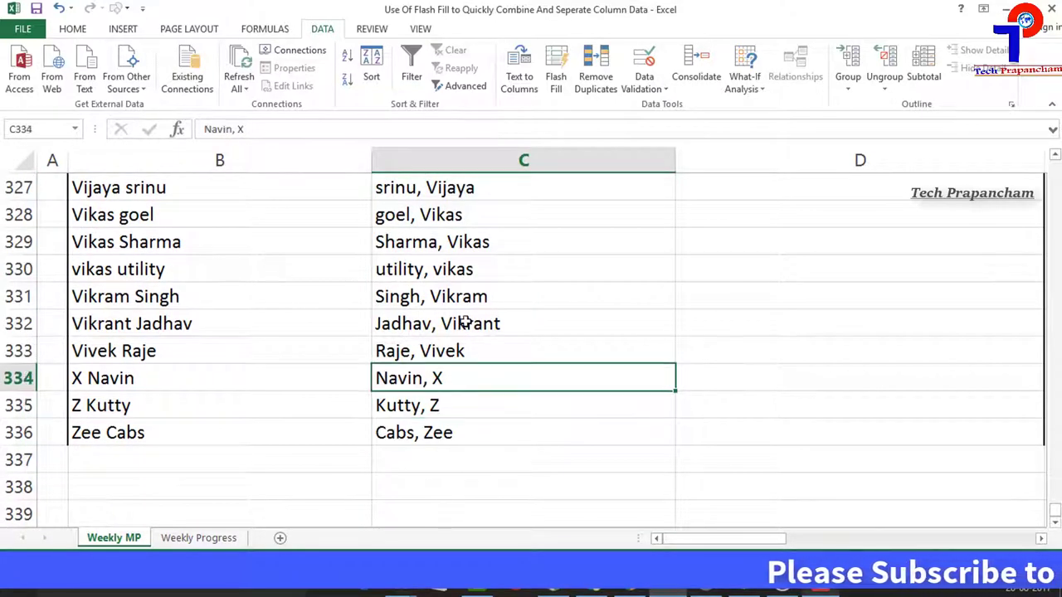
{"action": "left_click", "coordinate": [462, 324]}
Step: Review the names around rows 321–324, then return to the first reversed name in C4
{"action": "scroll", "coordinate": [457, 309], "scroll_direction": "up", "scroll_amount": 3}
{"action": "left_click", "coordinate": [454, 341]}
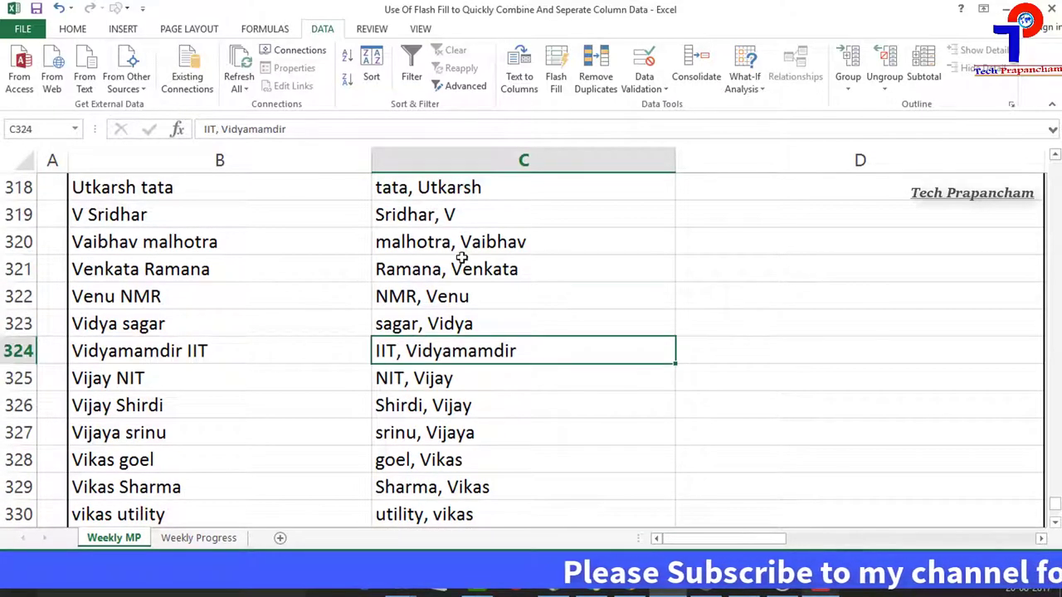
{"action": "left_click", "coordinate": [452, 260]}
{"action": "scroll", "coordinate": [449, 305], "scroll_direction": "up", "scroll_amount": 3}
{"action": "scroll", "coordinate": [449, 306], "scroll_direction": "up", "scroll_amount": 2}
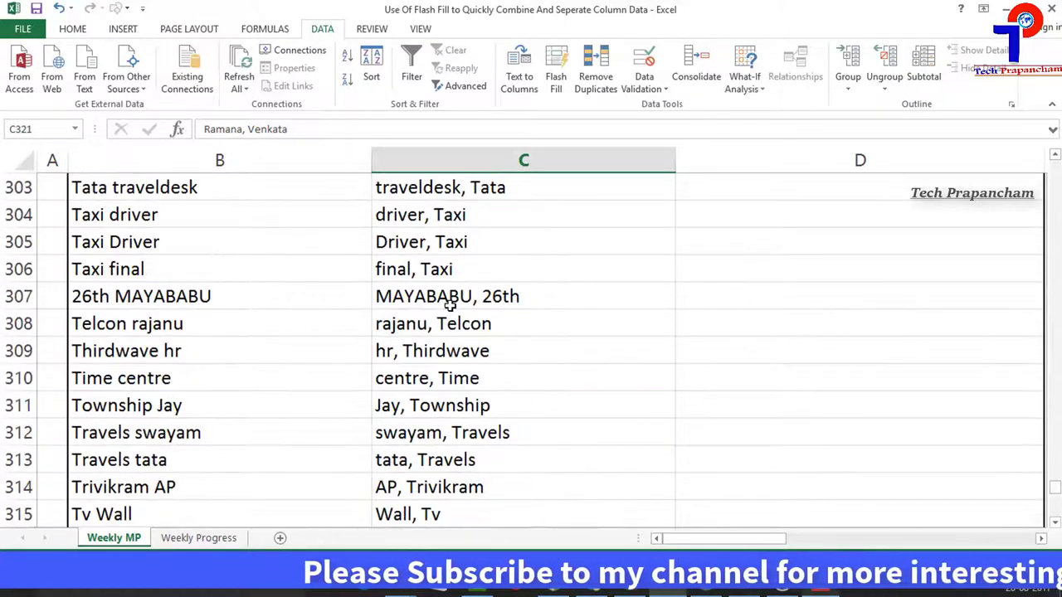
{"action": "key", "text": "ctrl+shift+Up"}
{"action": "left_click", "coordinate": [545, 218]}
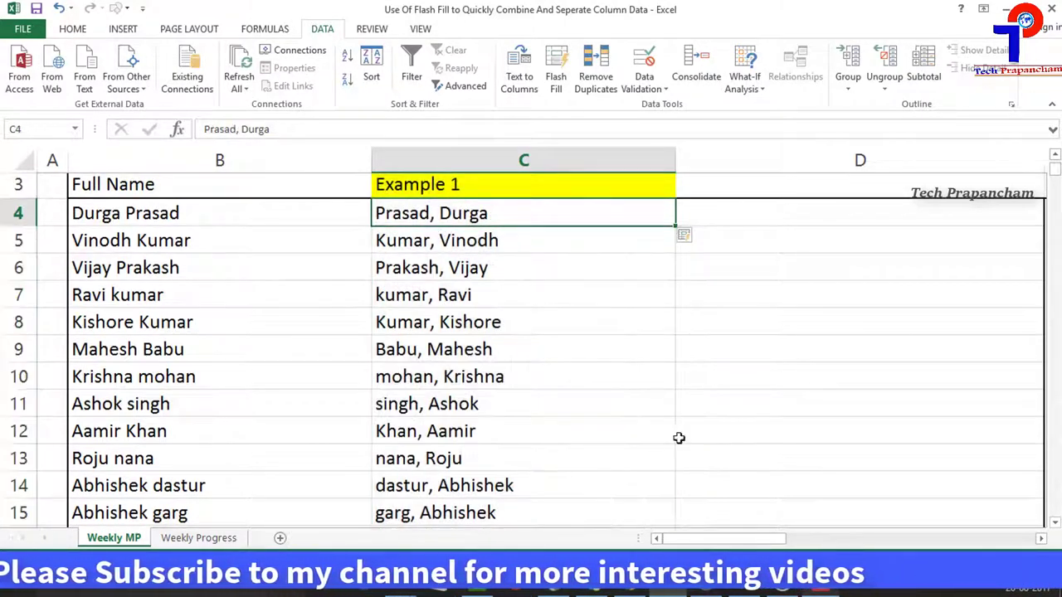
{"action": "left_click", "coordinate": [73, 28]}
{"action": "left_click_drag", "start_coordinate": [711, 541], "coordinate": [831, 541]}
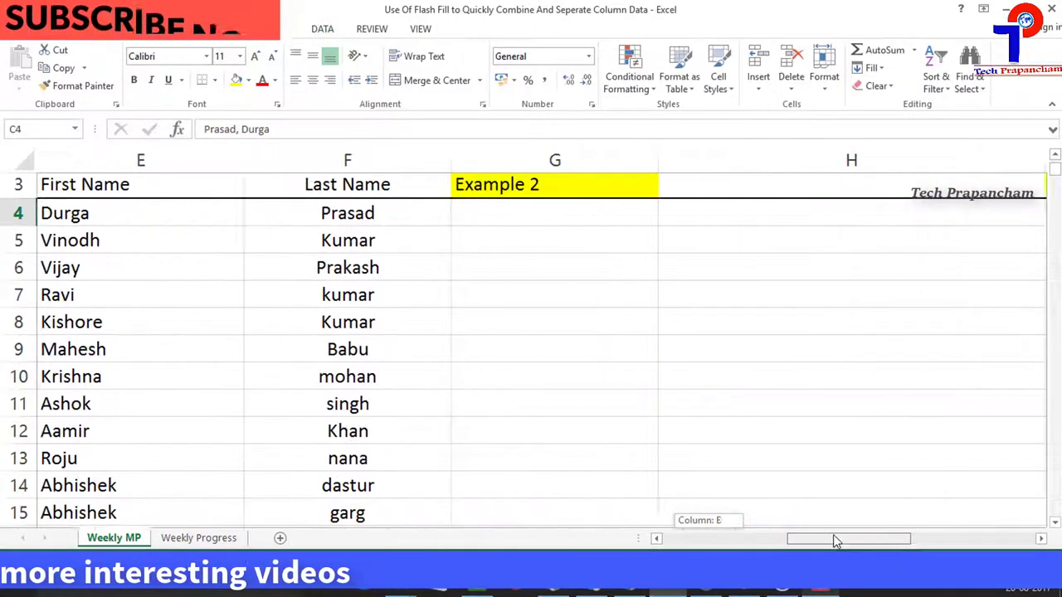
{"action": "left_click", "coordinate": [540, 324]}
{"action": "left_click", "coordinate": [214, 218]}
{"action": "left_click", "coordinate": [316, 218]}
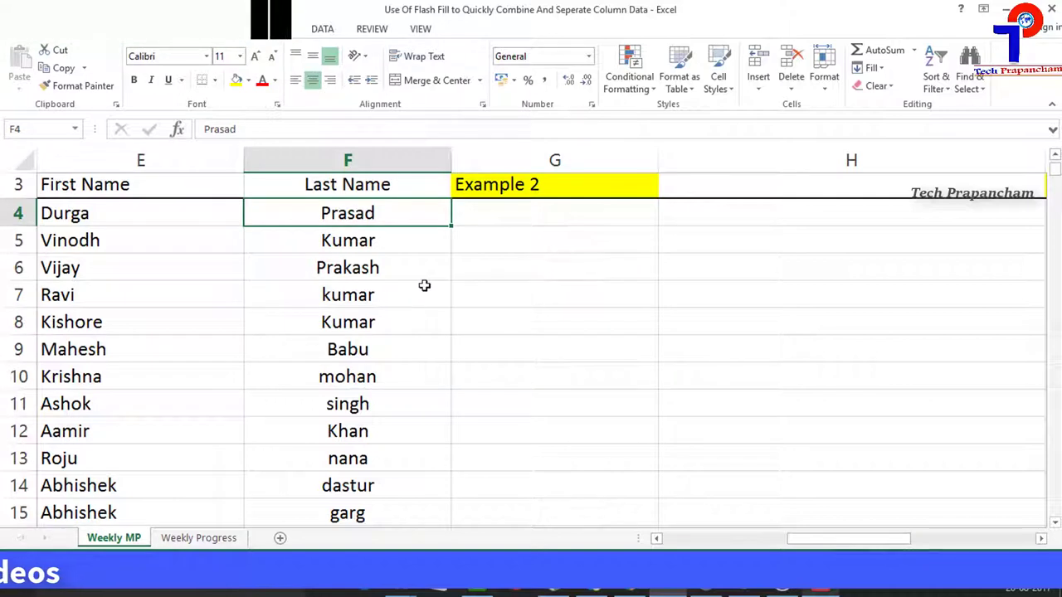
{"action": "left_click", "coordinate": [219, 211]}
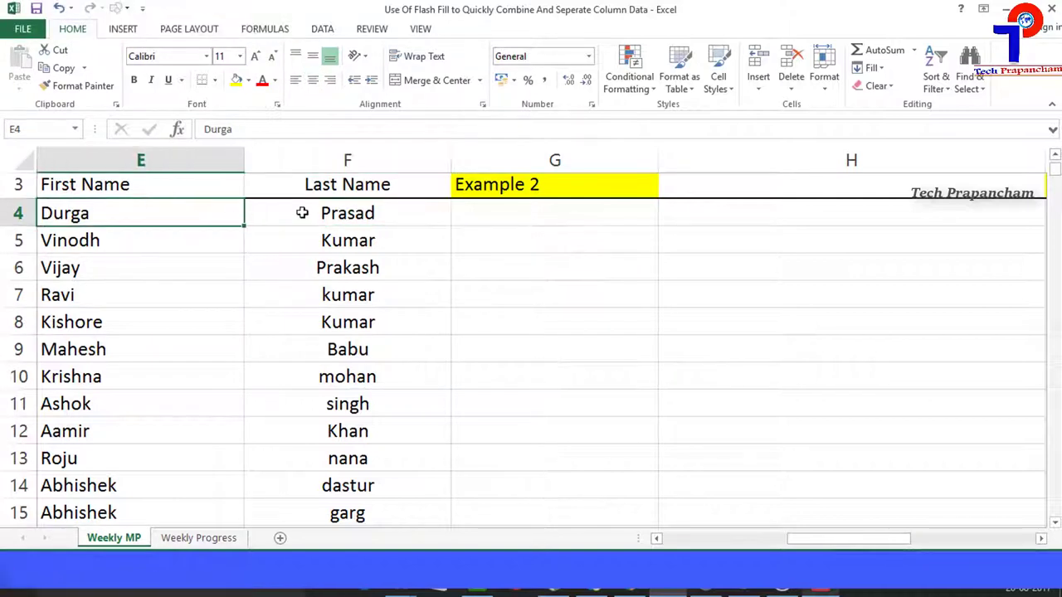
{"action": "left_click", "coordinate": [319, 211]}
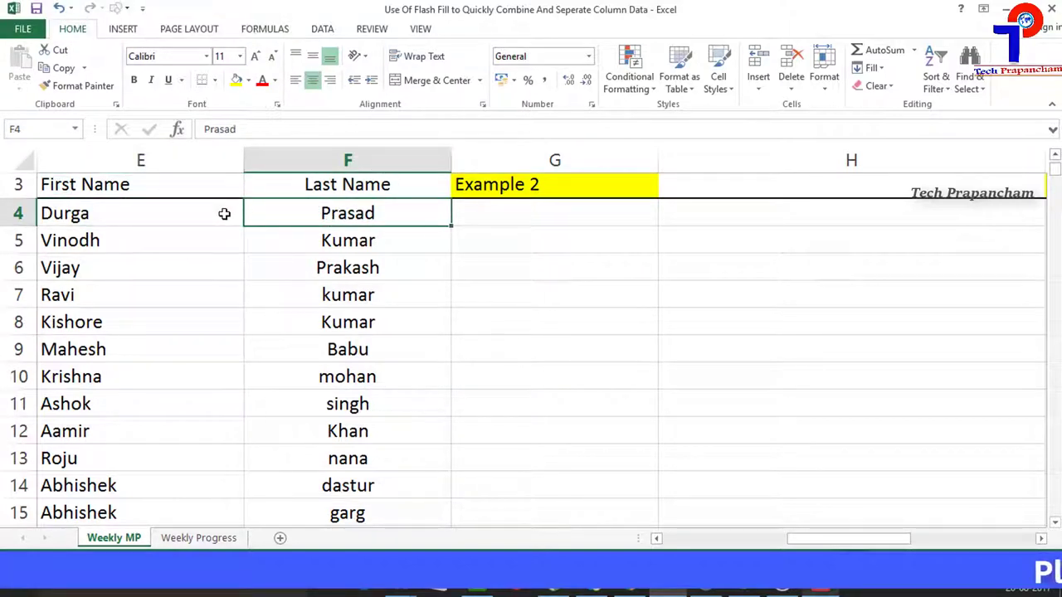
{"action": "left_click", "coordinate": [473, 215]}
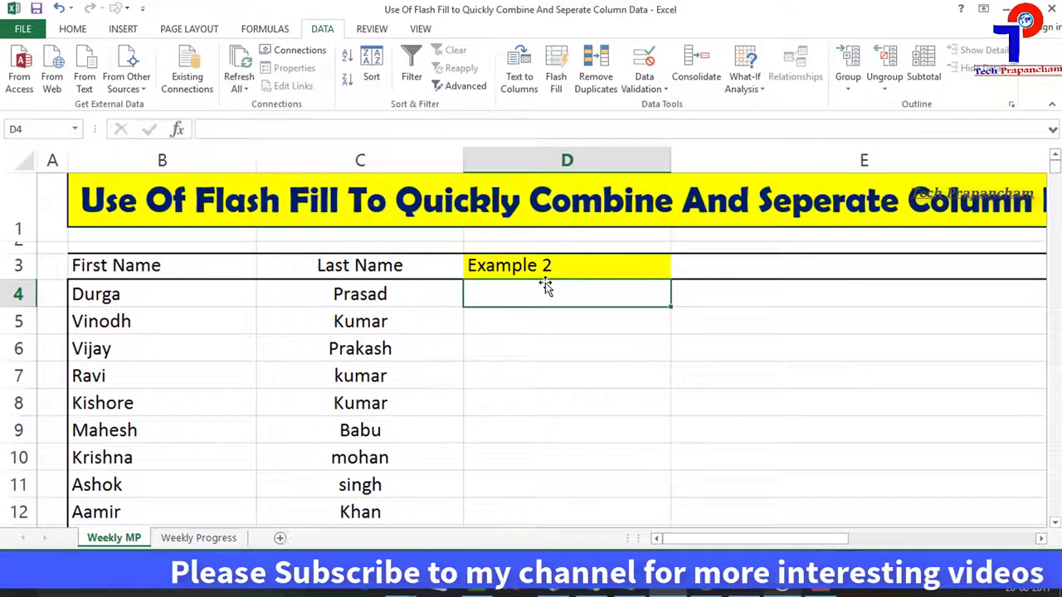
{"action": "type", "text": "Pr"}
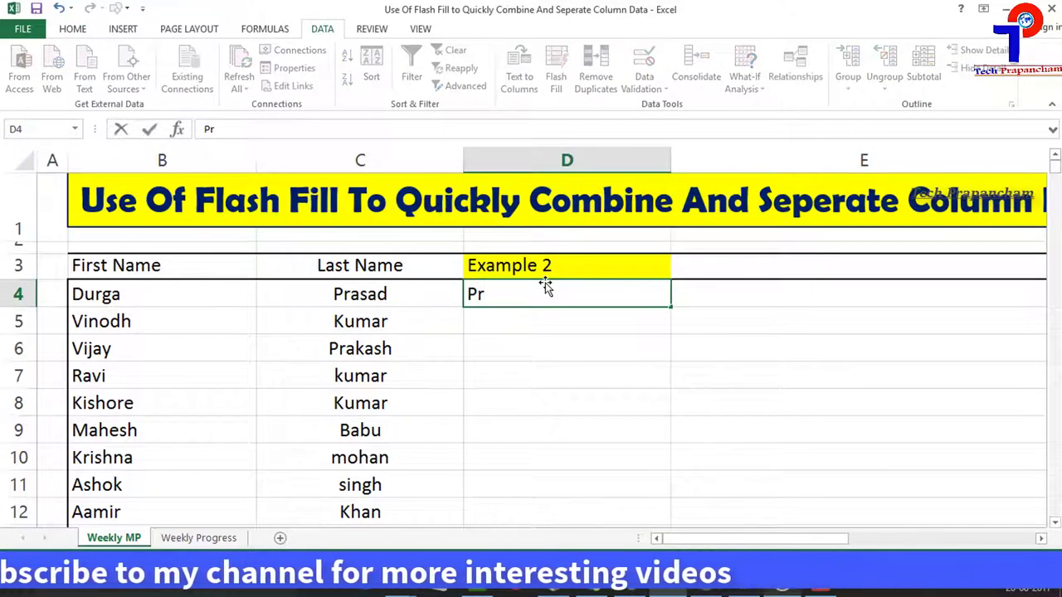
{"action": "type", "text": "asad, Durga"}
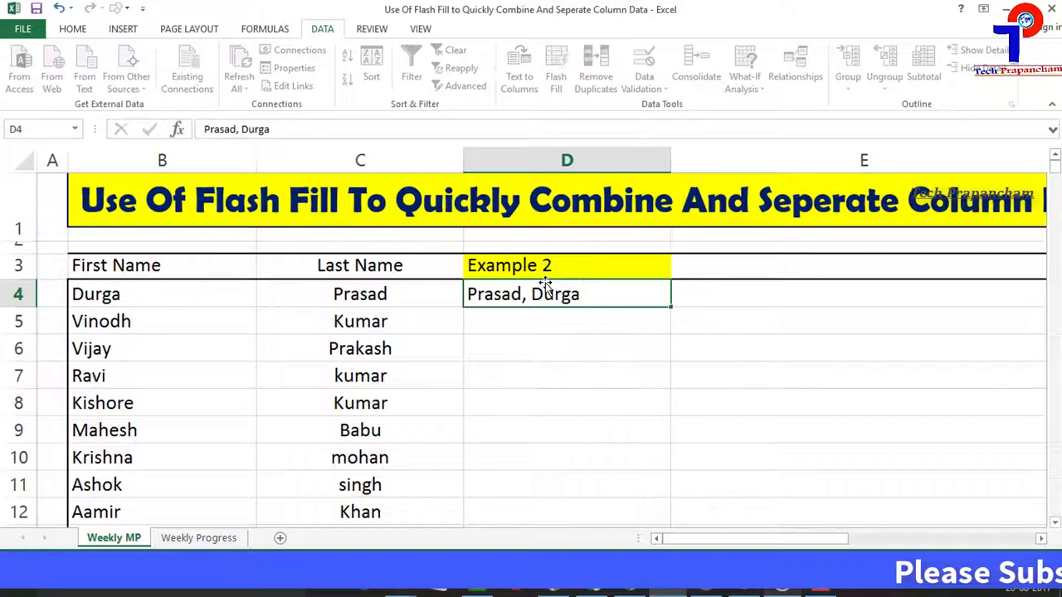
{"action": "key", "text": "Return"}
{"action": "left_click", "coordinate": [548, 296]}
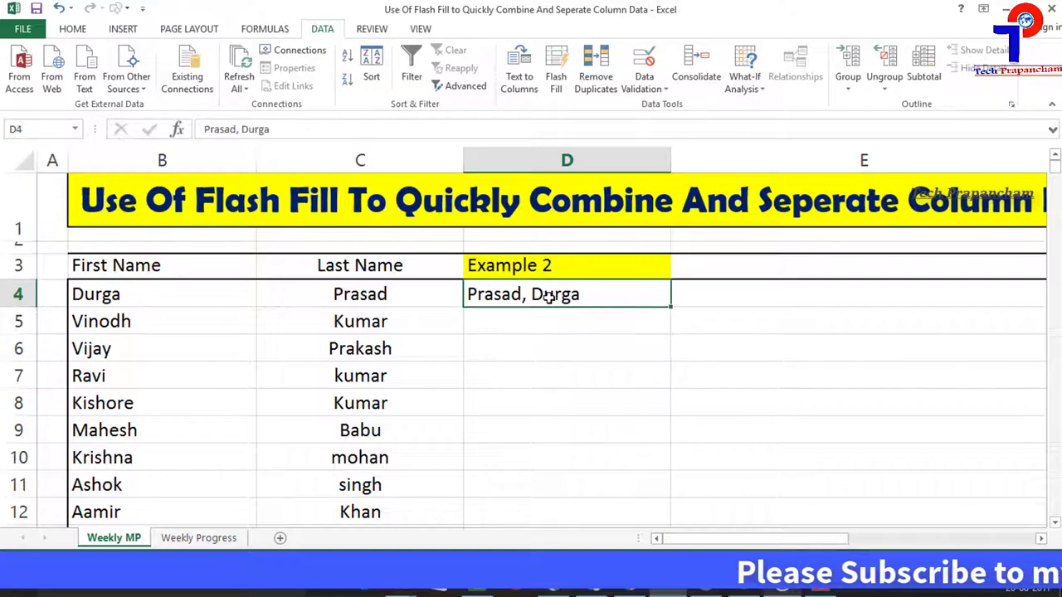
Step: Flash Fill column D with 'Last, First' names and scroll right to the Example -3 addresses
{"action": "key", "text": "ctrl+e"}
{"action": "scroll", "coordinate": [573, 327], "scroll_direction": "down", "scroll_amount": 2}
{"action": "scroll", "coordinate": [569, 334], "scroll_direction": "down", "scroll_amount": 1}
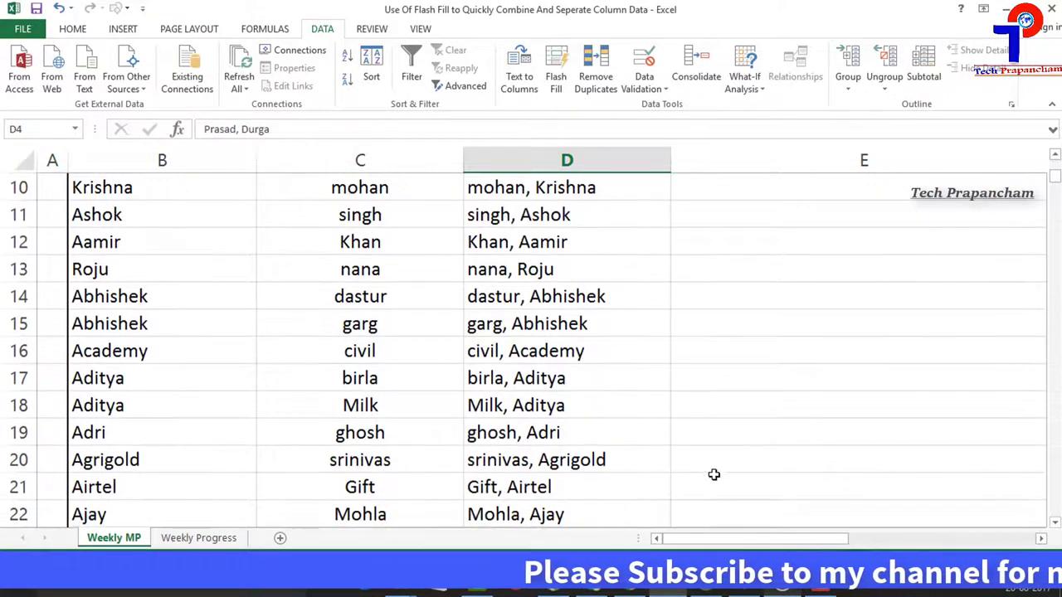
{"action": "scroll", "coordinate": [589, 353], "scroll_direction": "up", "scroll_amount": 2}
{"action": "scroll", "coordinate": [576, 351], "scroll_direction": "up", "scroll_amount": 1}
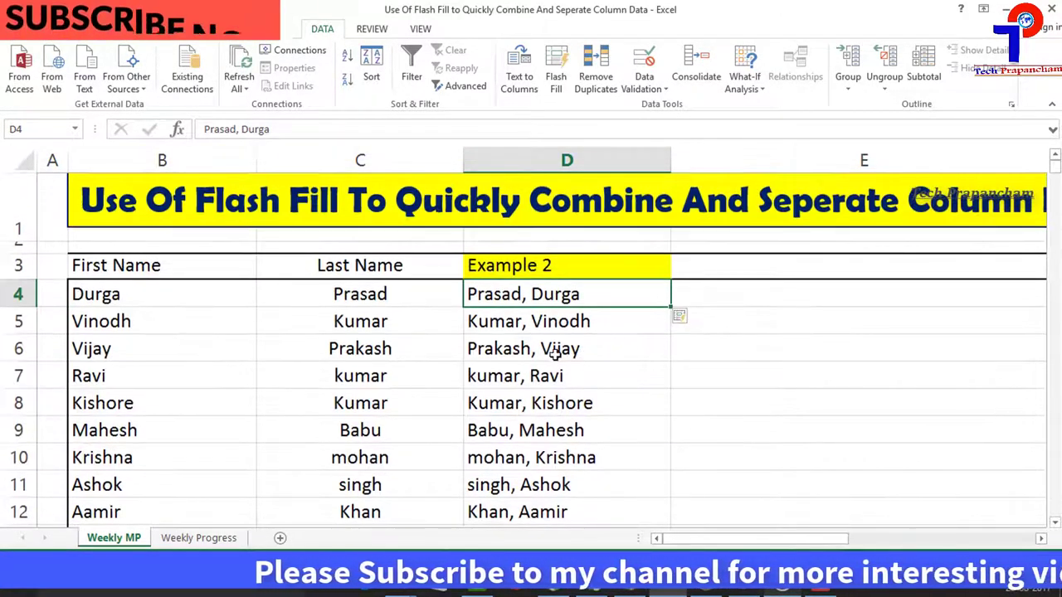
{"action": "scroll", "coordinate": [554, 352], "scroll_direction": "down", "scroll_amount": 1}
{"action": "scroll", "coordinate": [551, 353], "scroll_direction": "up", "scroll_amount": 1}
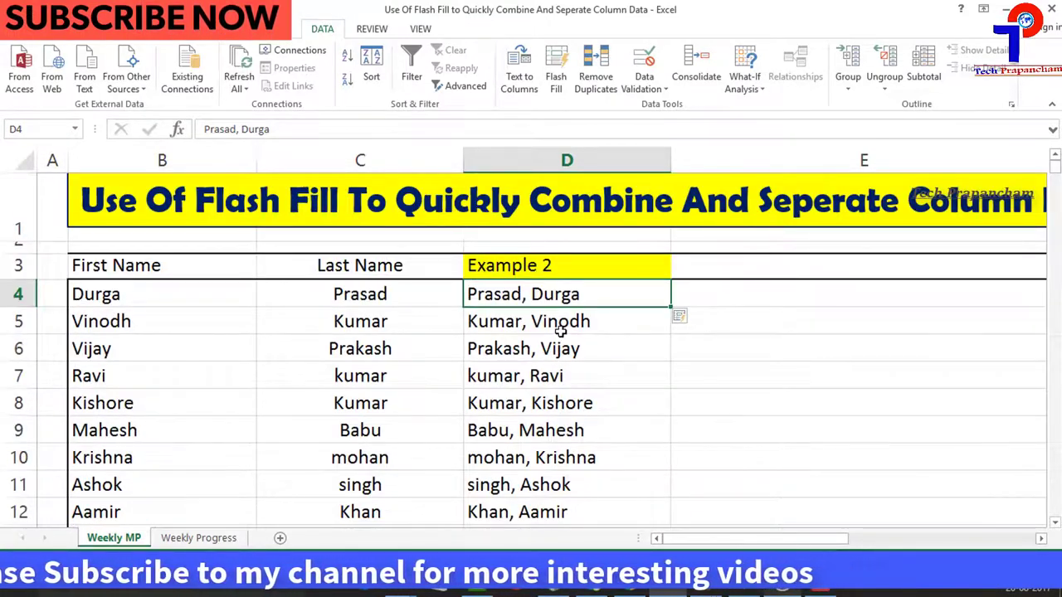
{"action": "left_click_drag", "start_coordinate": [673, 538], "coordinate": [839, 538]}
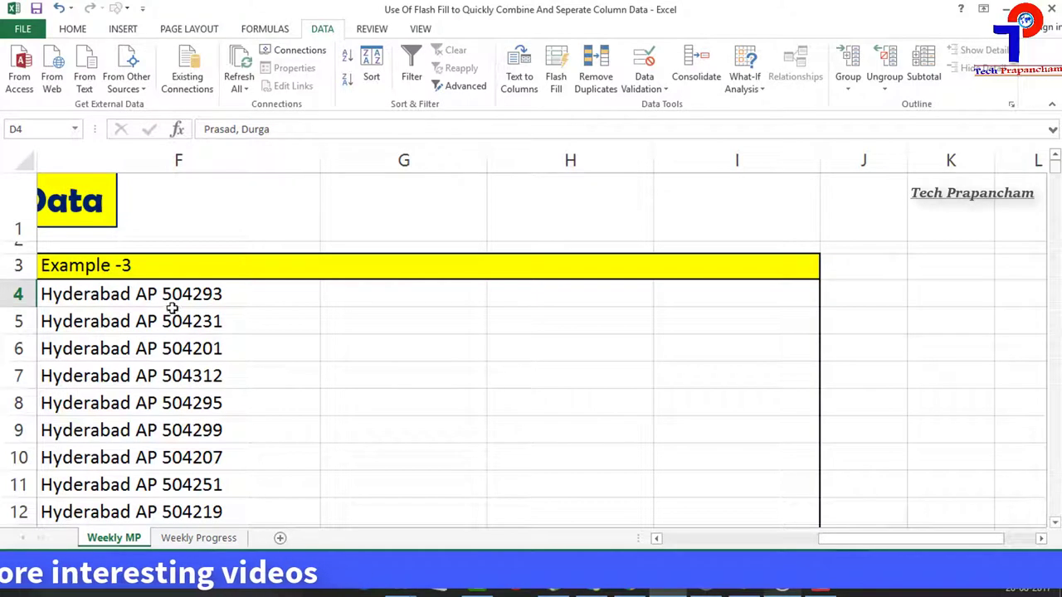
Step: Select the first address 'Hyderabad AP 504293' in F4 and look at the empty cells beside it
{"action": "left_click", "coordinate": [118, 290]}
{"action": "key", "text": "Right"}
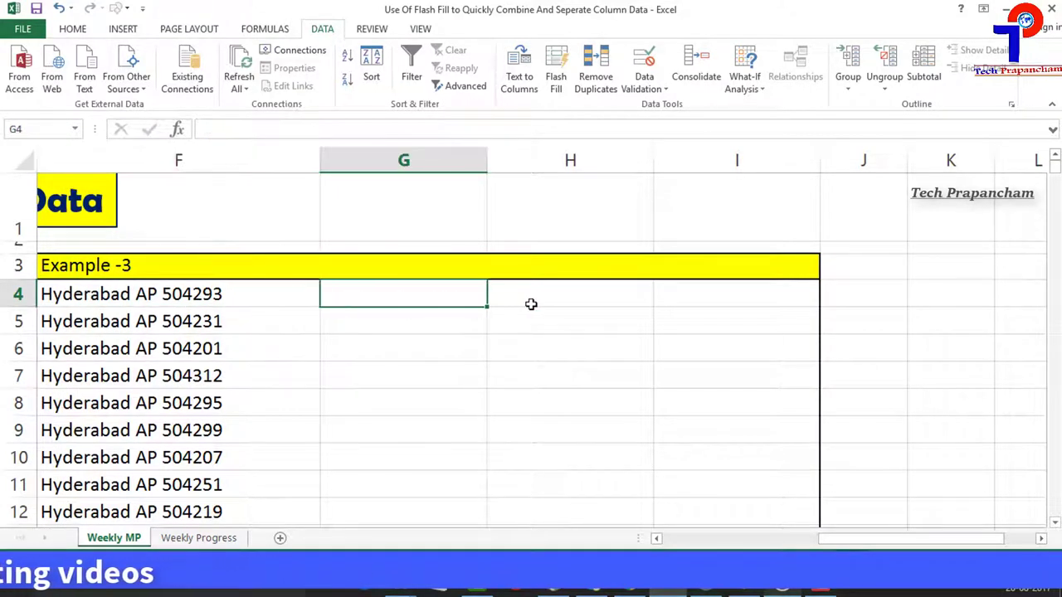
{"action": "key", "text": "Right"}
{"action": "key", "text": "Right"}
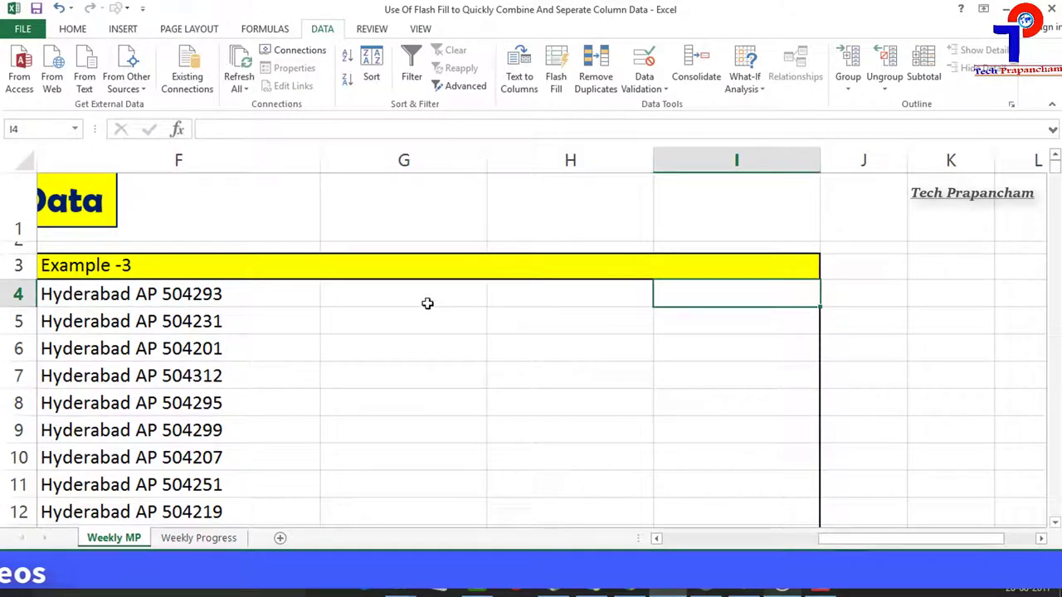
{"action": "left_click", "coordinate": [410, 294]}
{"action": "left_click", "coordinate": [98, 293]}
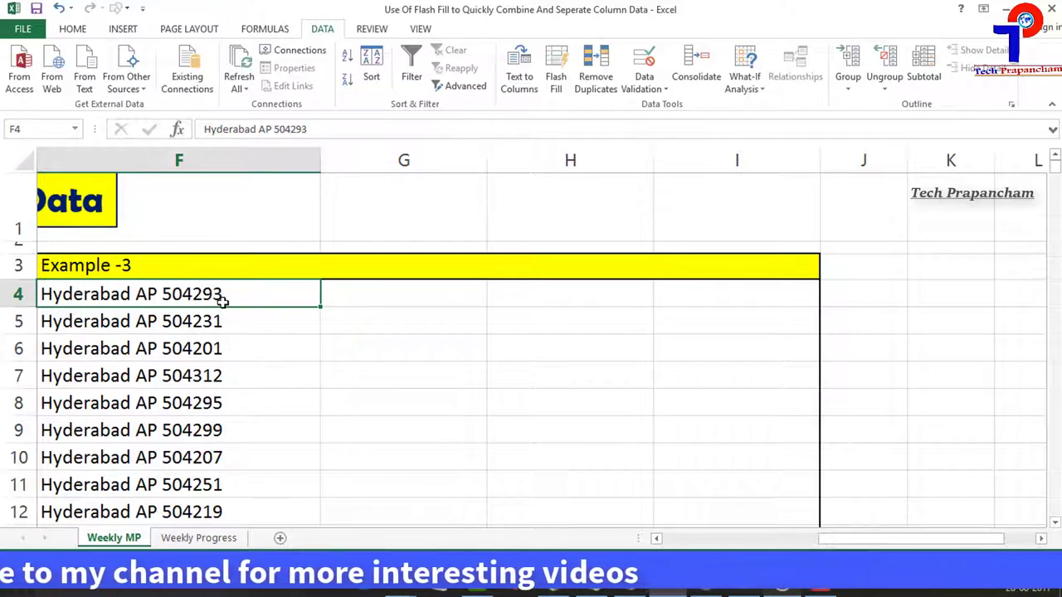
Step: Enter Hyderabad in G4, AP in H4 and 504293 in I4
{"action": "left_click", "coordinate": [407, 296]}
{"action": "type", "text": "Hyderabad"}
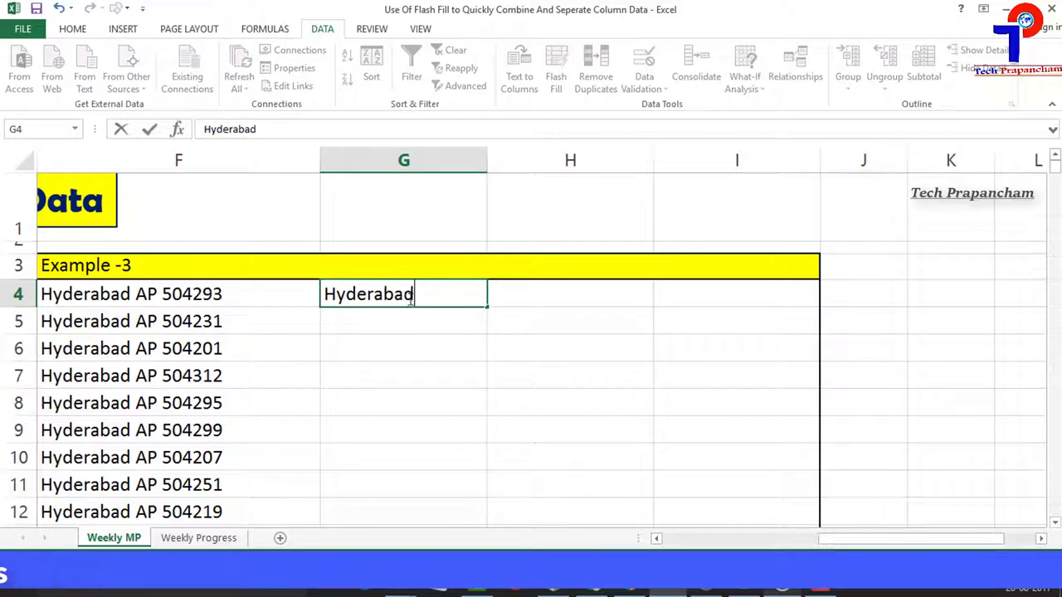
{"action": "key", "text": "Return"}
{"action": "left_click", "coordinate": [526, 289]}
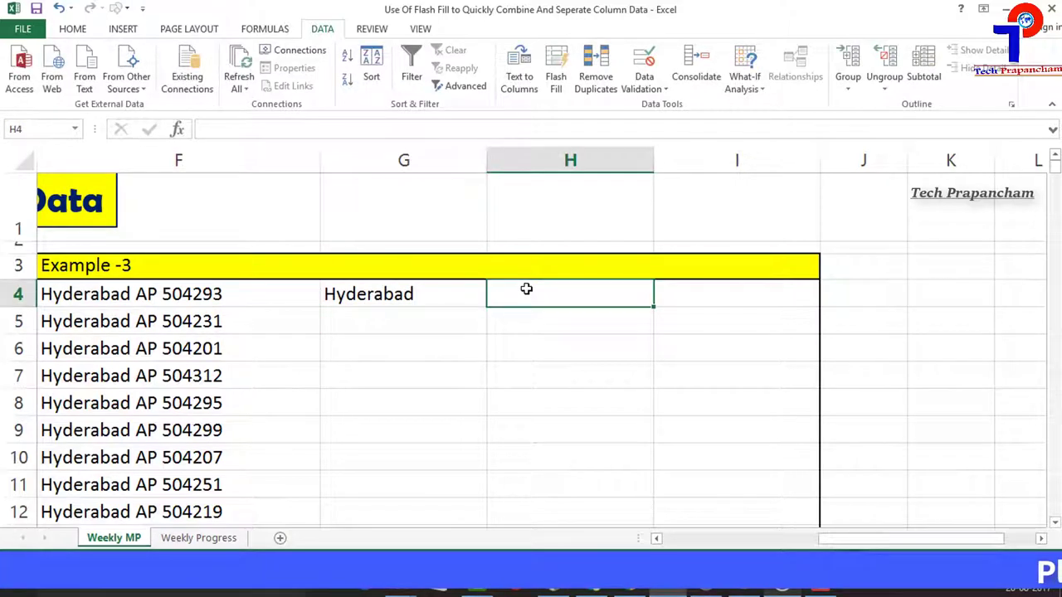
{"action": "type", "text": "AP"}
{"action": "left_click", "coordinate": [655, 288]}
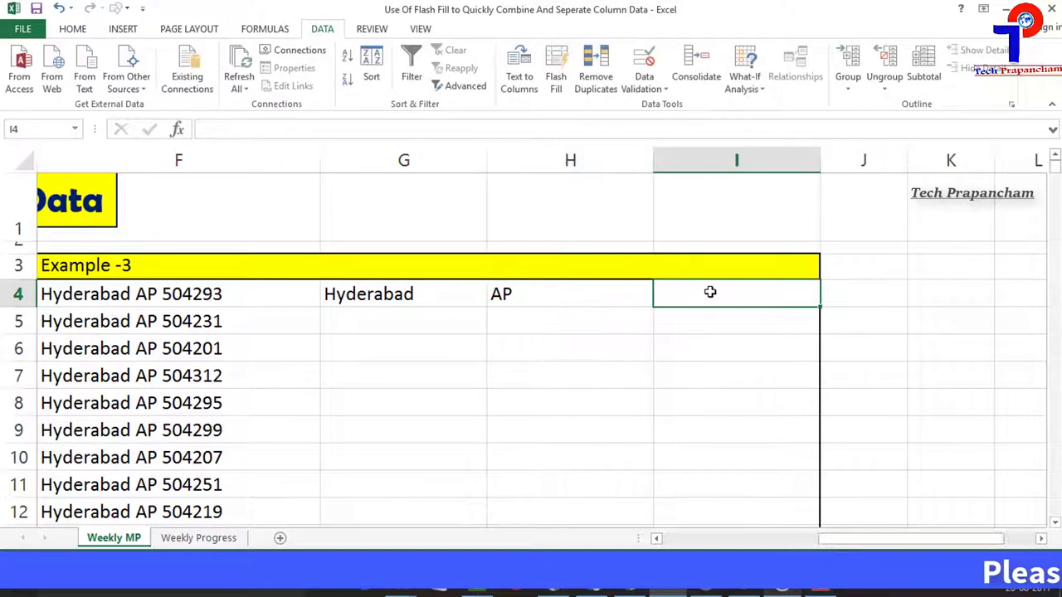
{"action": "type", "text": "504293"}
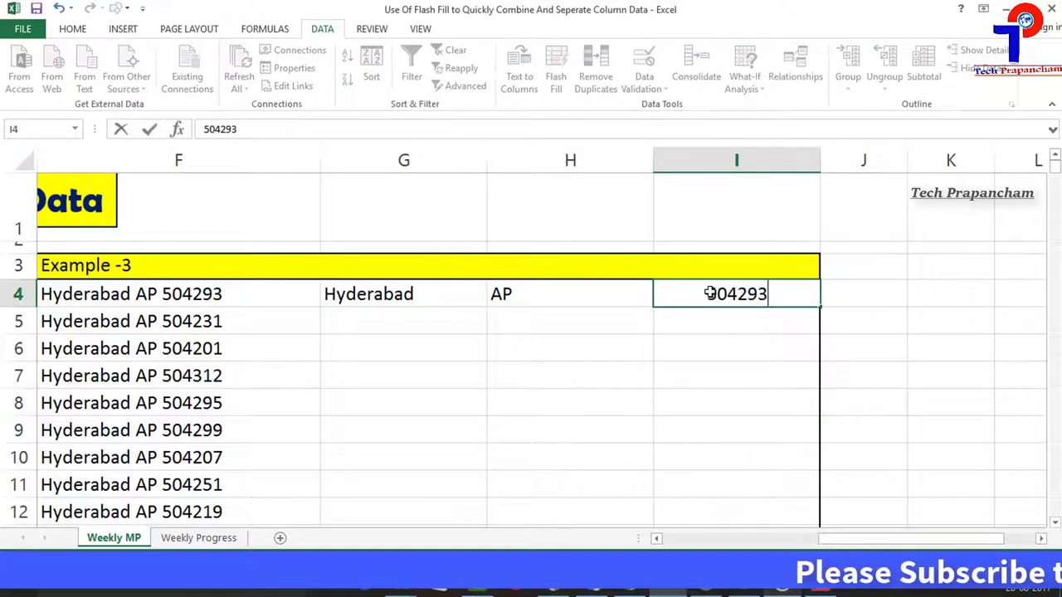
{"action": "key", "text": "Return"}
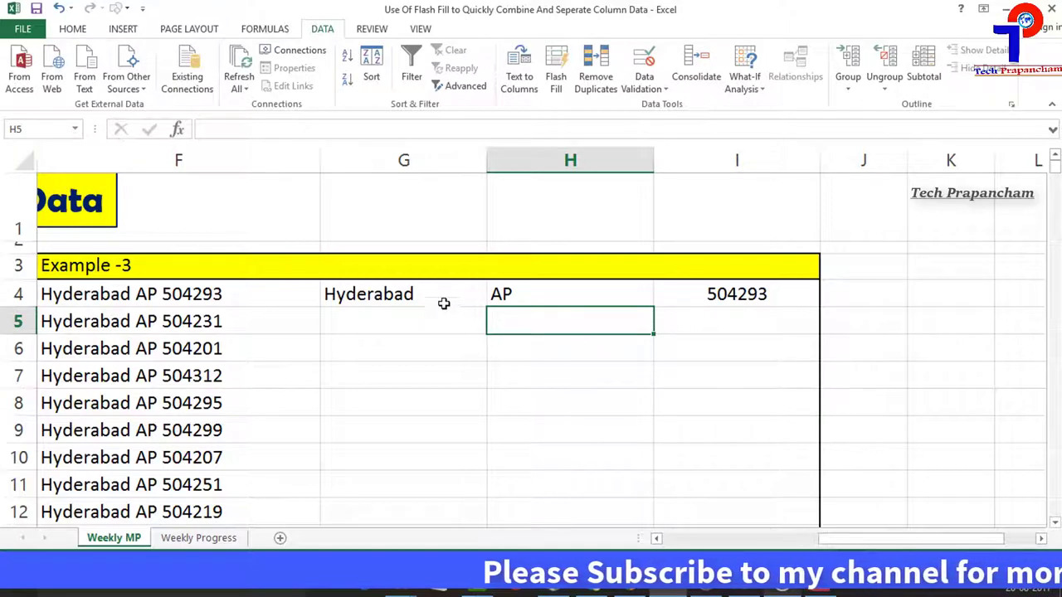
Step: Centre-align the contents of columns G to I
{"action": "left_click_drag", "start_coordinate": [442, 168], "coordinate": [747, 162]}
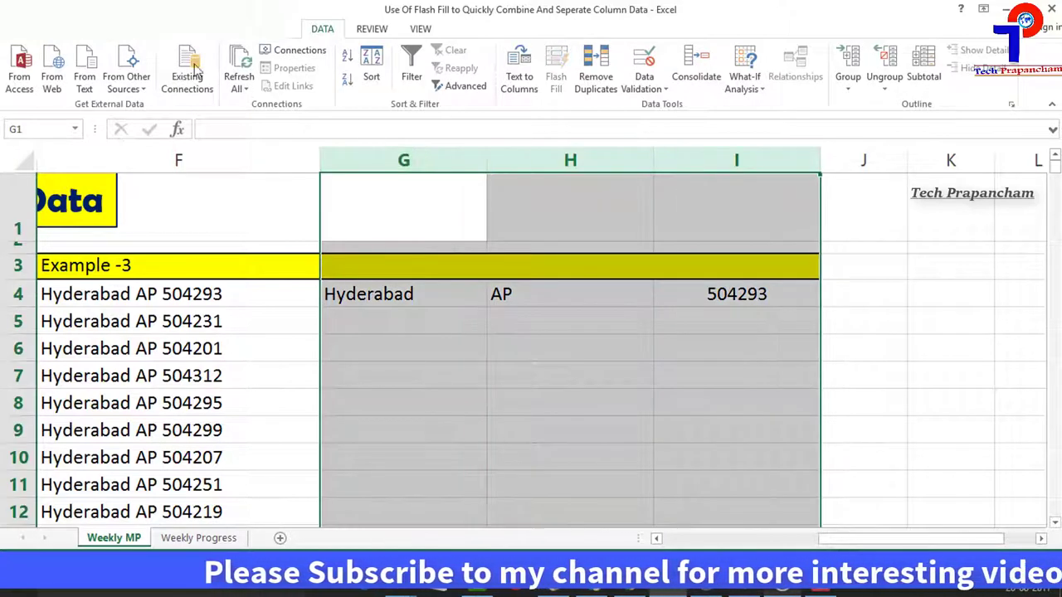
{"action": "left_click", "coordinate": [72, 28]}
{"action": "left_click", "coordinate": [312, 79]}
{"action": "left_click", "coordinate": [404, 403]}
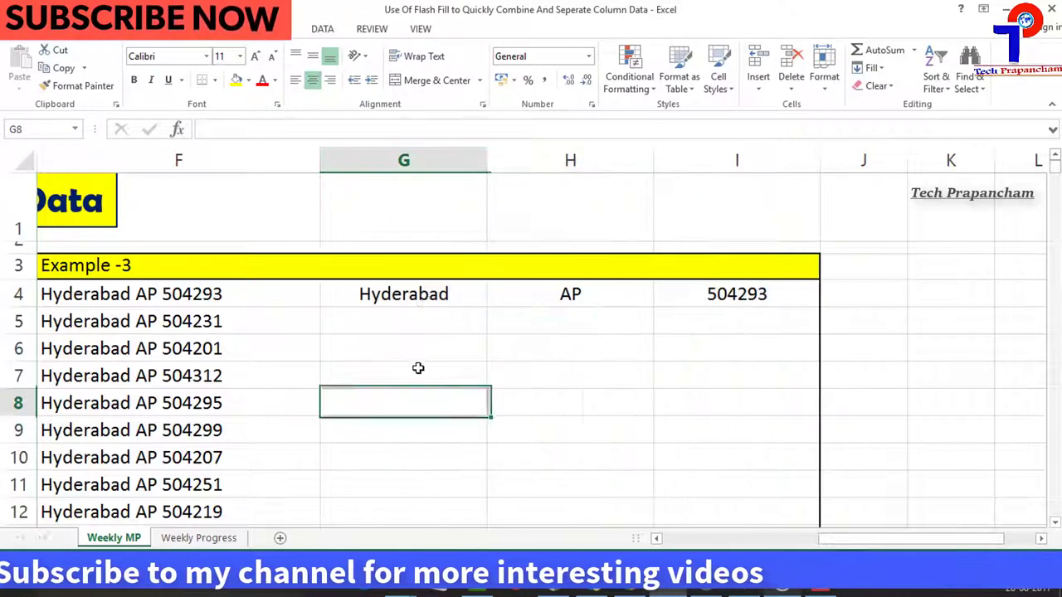
Step: Flash Fill column G with each address's city from the Hyderabad example in G4
{"action": "mouse_move", "coordinate": [438, 294]}
{"action": "left_mouse_down"}
{"action": "mouse_move", "coordinate": [698, 310]}
{"action": "mouse_move", "coordinate": [711, 294]}
{"action": "left_mouse_up"}
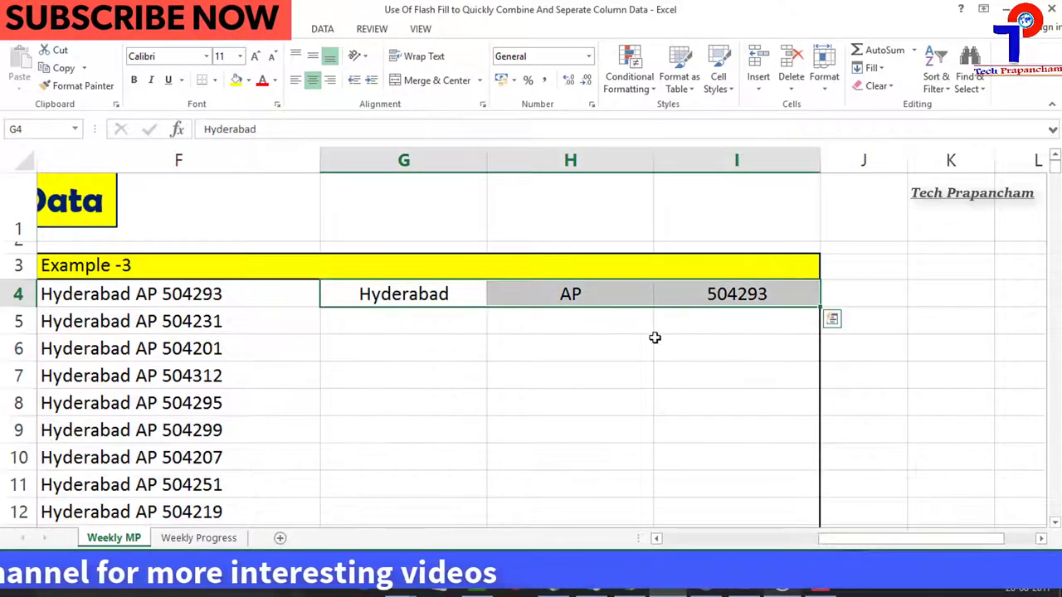
{"action": "left_click", "coordinate": [322, 30]}
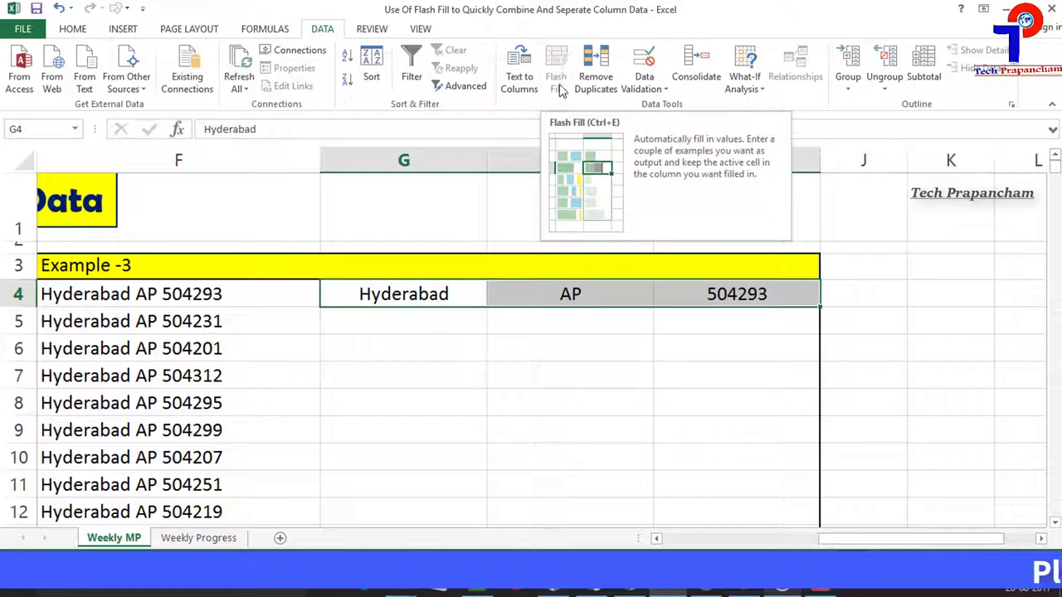
{"action": "left_click", "coordinate": [531, 398]}
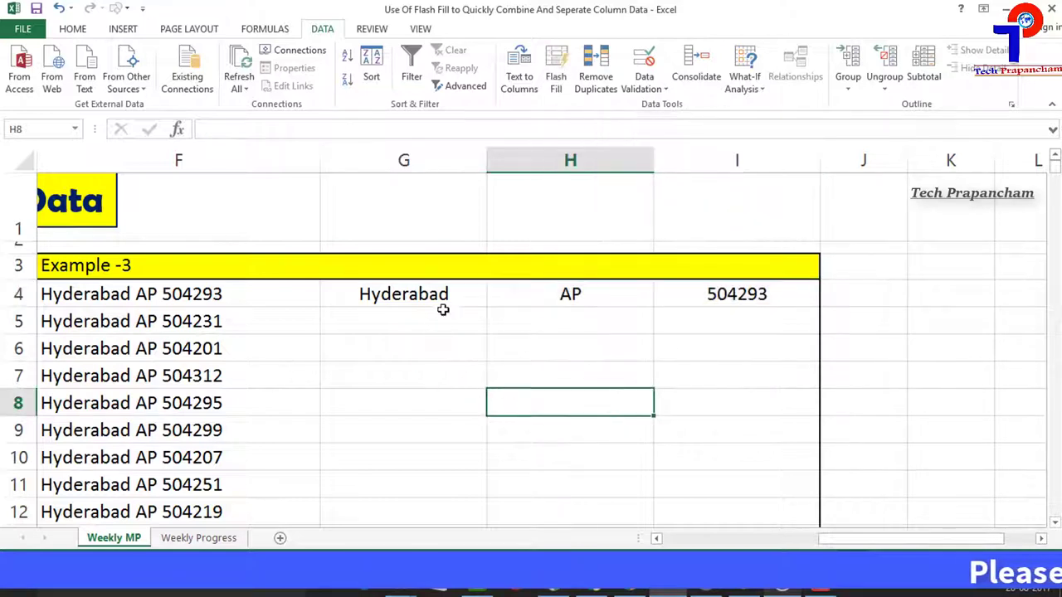
{"action": "left_click", "coordinate": [440, 298]}
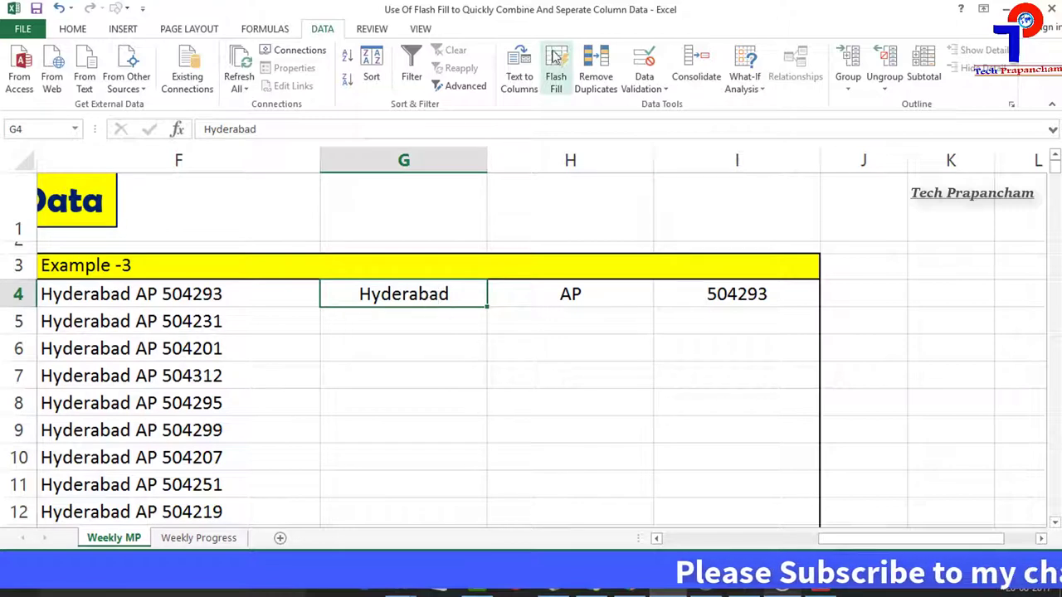
{"action": "left_click", "coordinate": [562, 66]}
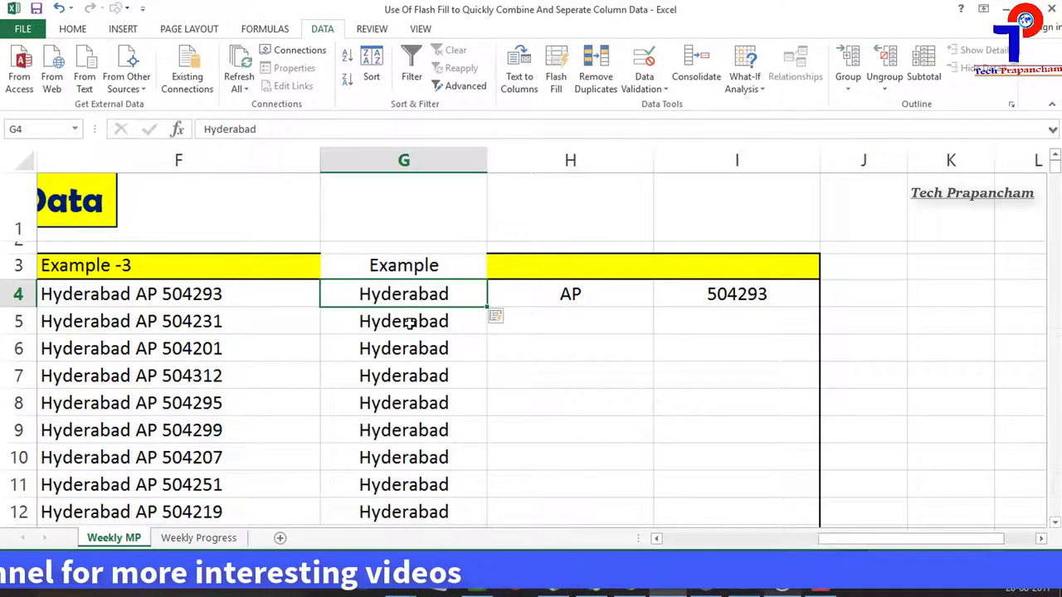
Step: Flash Fill the state column H and PIN column I from the AP and 504293 examples
{"action": "scroll", "coordinate": [407, 428], "scroll_direction": "down", "scroll_amount": 4}
{"action": "scroll", "coordinate": [407, 428], "scroll_direction": "down", "scroll_amount": 5}
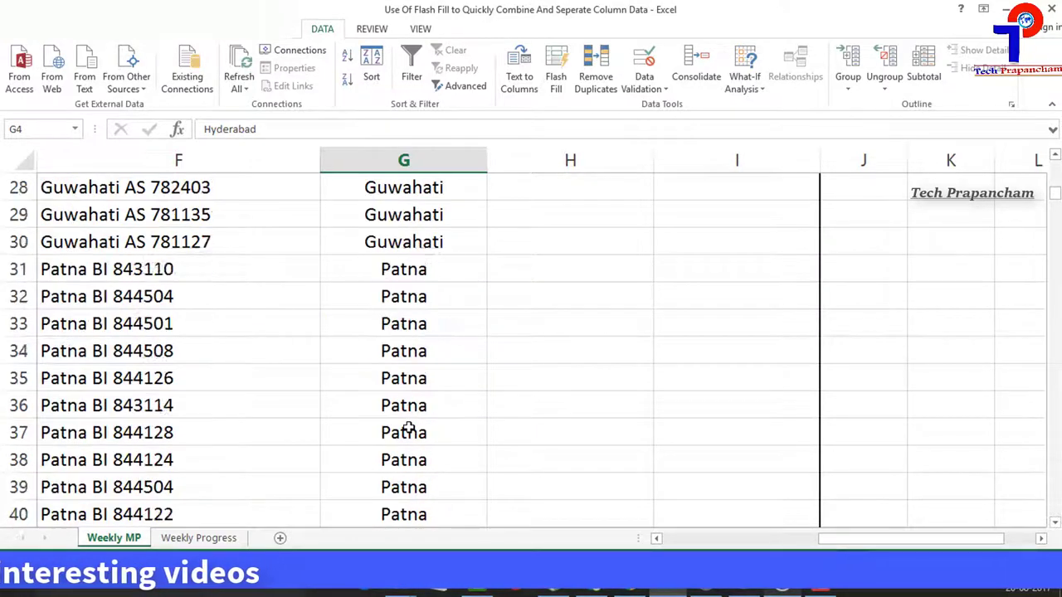
{"action": "scroll", "coordinate": [408, 429], "scroll_direction": "down", "scroll_amount": 4}
{"action": "scroll", "coordinate": [407, 428], "scroll_direction": "up", "scroll_amount": 7}
{"action": "scroll", "coordinate": [408, 430], "scroll_direction": "up", "scroll_amount": 6}
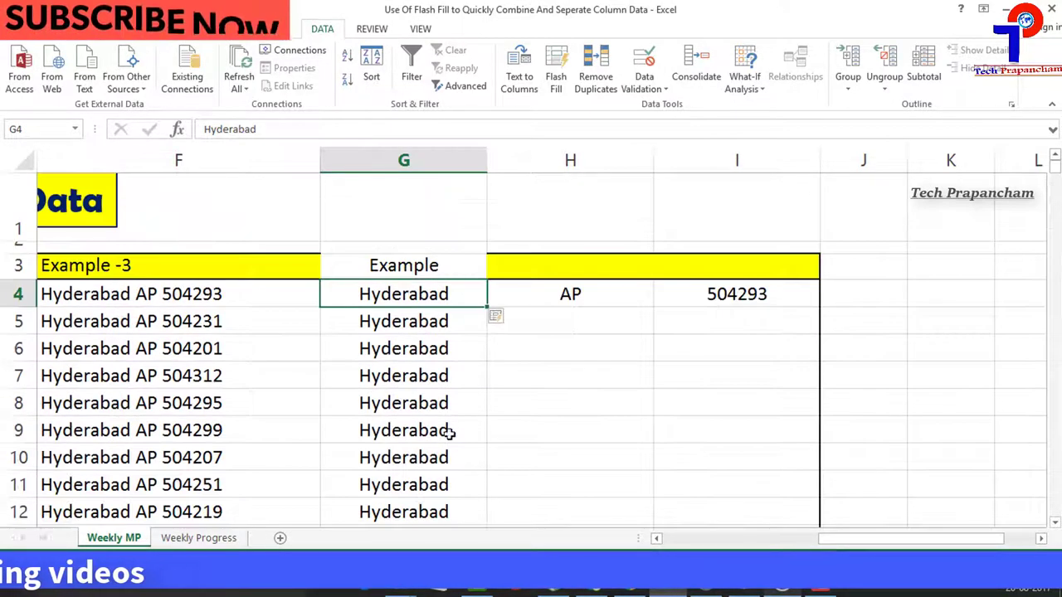
{"action": "left_click", "coordinate": [564, 294]}
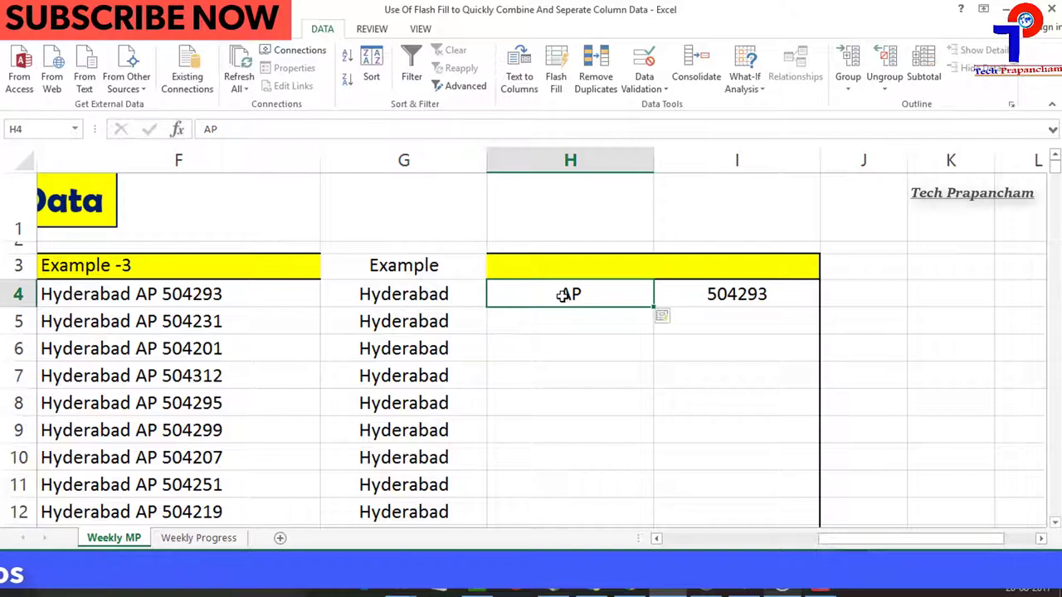
{"action": "key", "text": "ctrl+e"}
{"action": "left_click", "coordinate": [735, 290]}
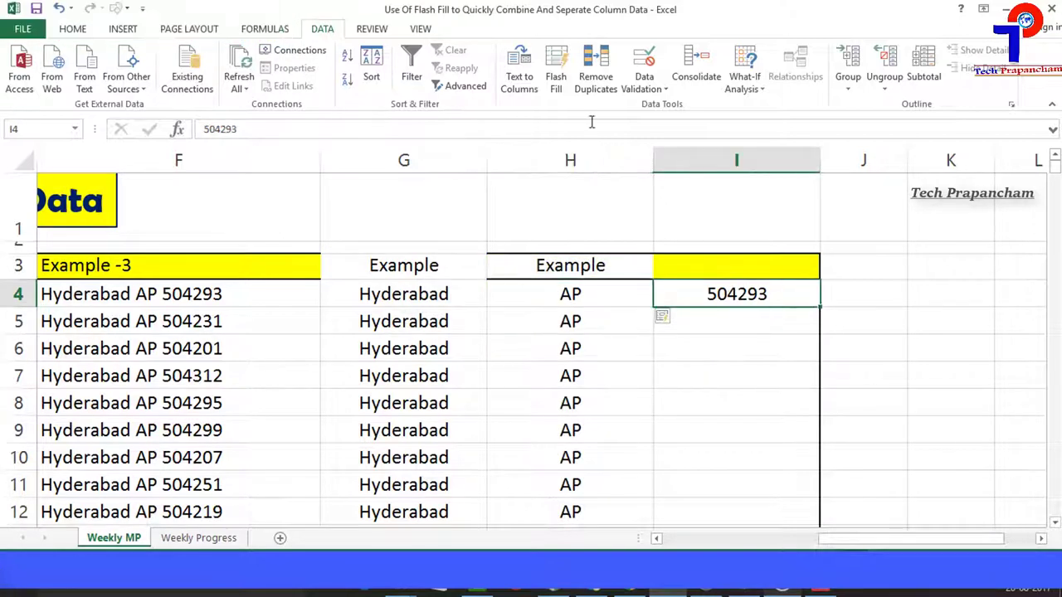
{"action": "left_click", "coordinate": [561, 78]}
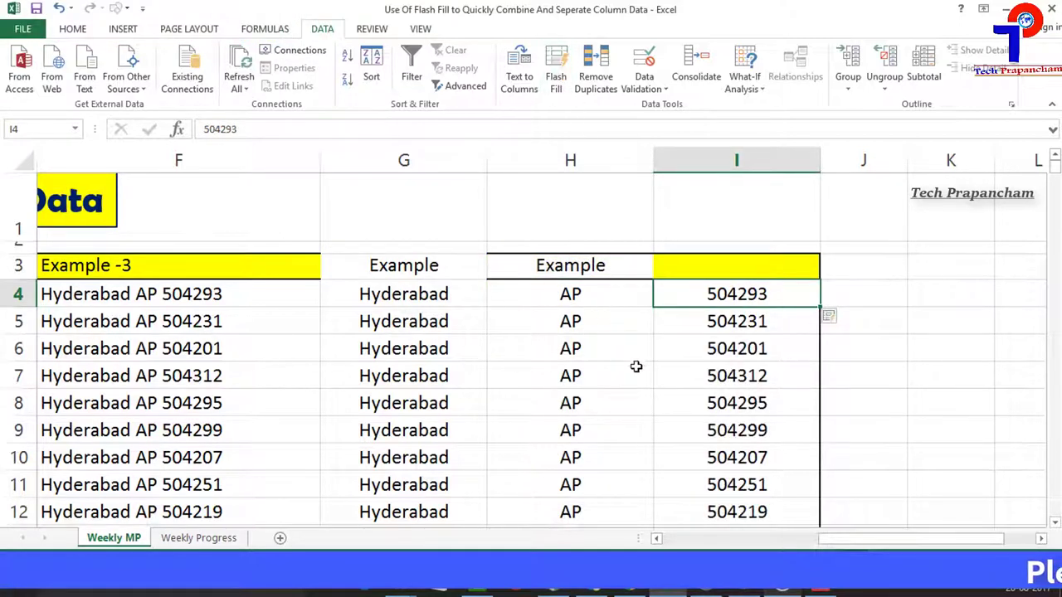
Step: Retype the first state in H4 as lowercase 'ap'
{"action": "left_click", "coordinate": [595, 301]}
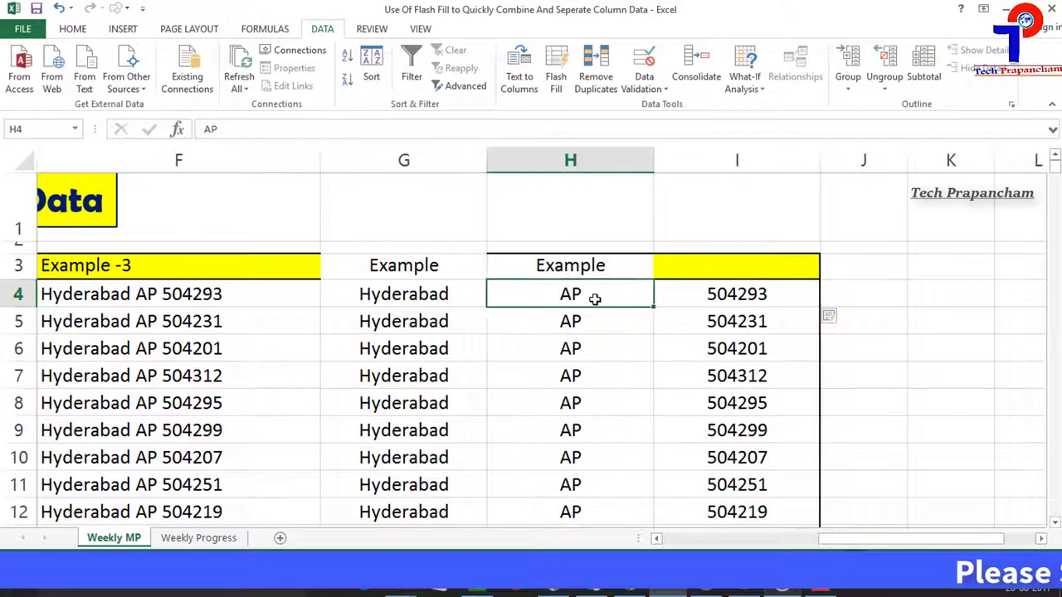
{"action": "type", "text": "ap"}
{"action": "key", "text": "Return"}
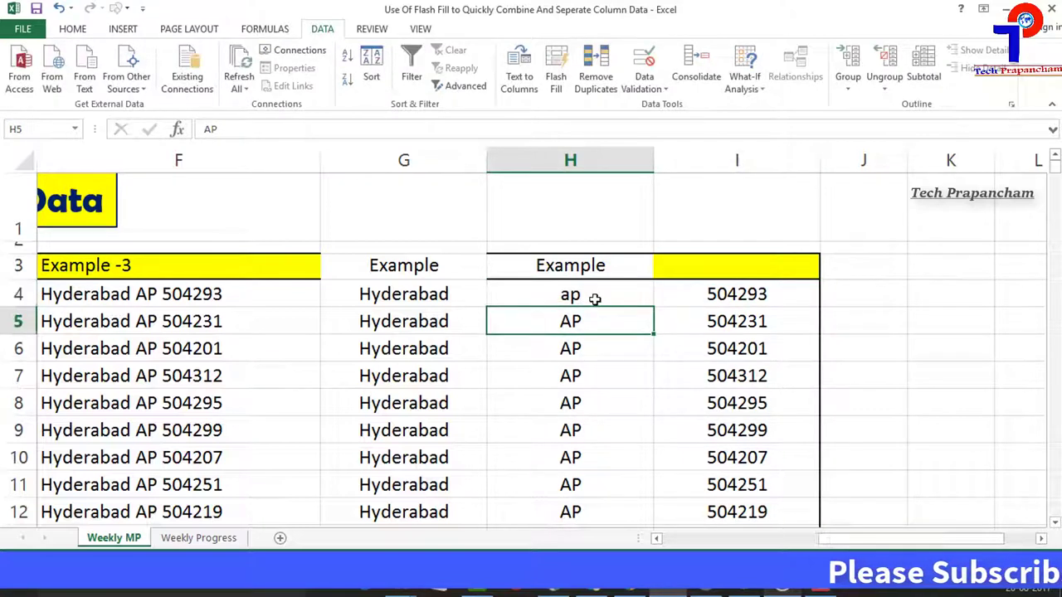
Step: Clear column H and enter lowercase 'ap' in H4 as the new example
{"action": "left_click", "coordinate": [595, 301]}
{"action": "left_click", "coordinate": [570, 160]}
{"action": "key", "text": "Delete"}
{"action": "left_click", "coordinate": [573, 298]}
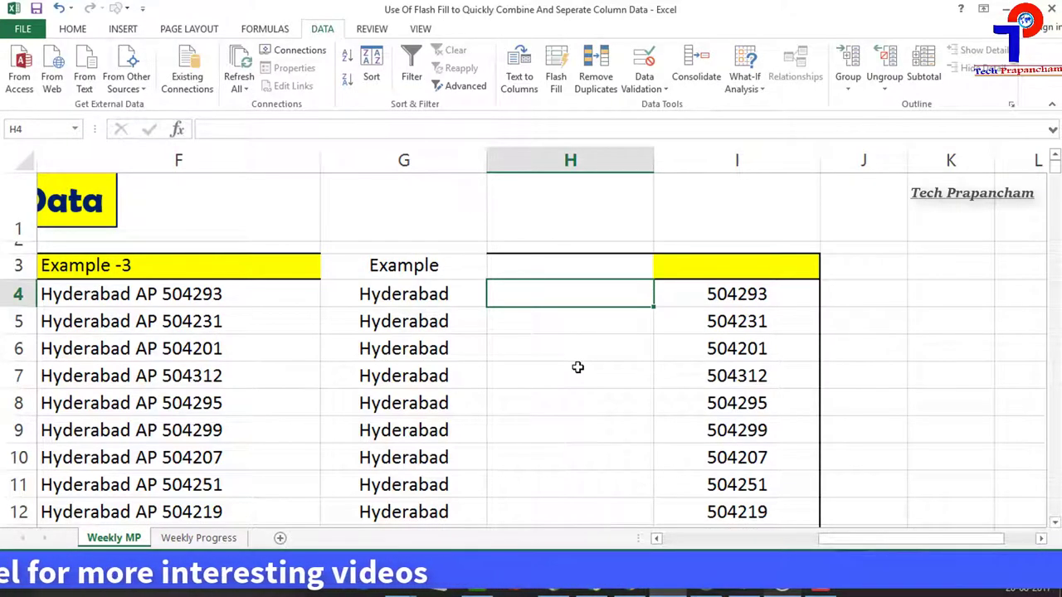
{"action": "type", "text": "ap"}
{"action": "key", "text": "Return"}
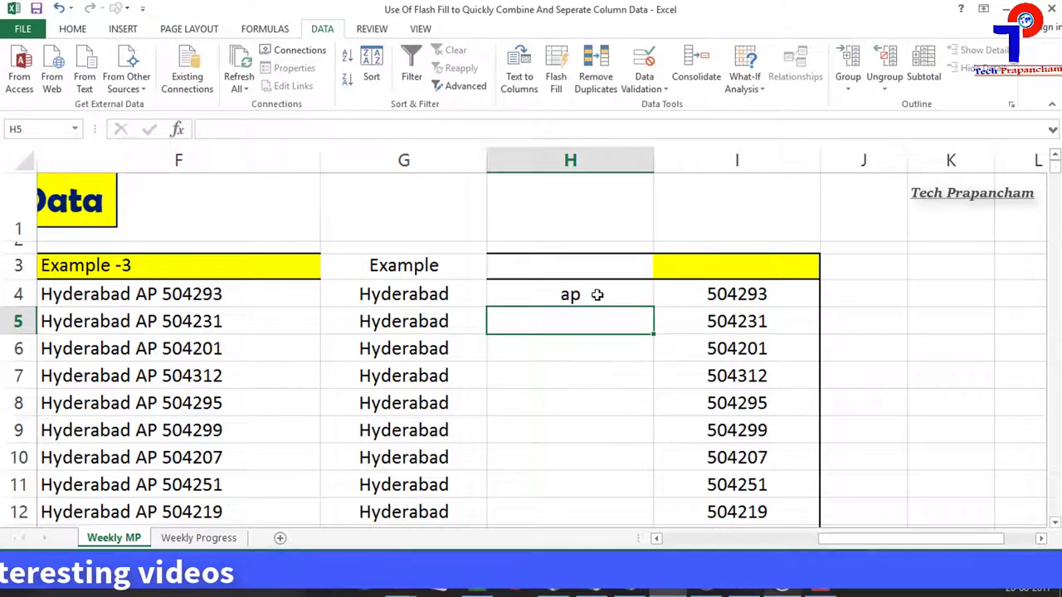
Step: Flash Fill column H with lowercase state codes such as ap, as, bi and gj
{"action": "left_click", "coordinate": [596, 294]}
{"action": "left_click", "coordinate": [562, 73]}
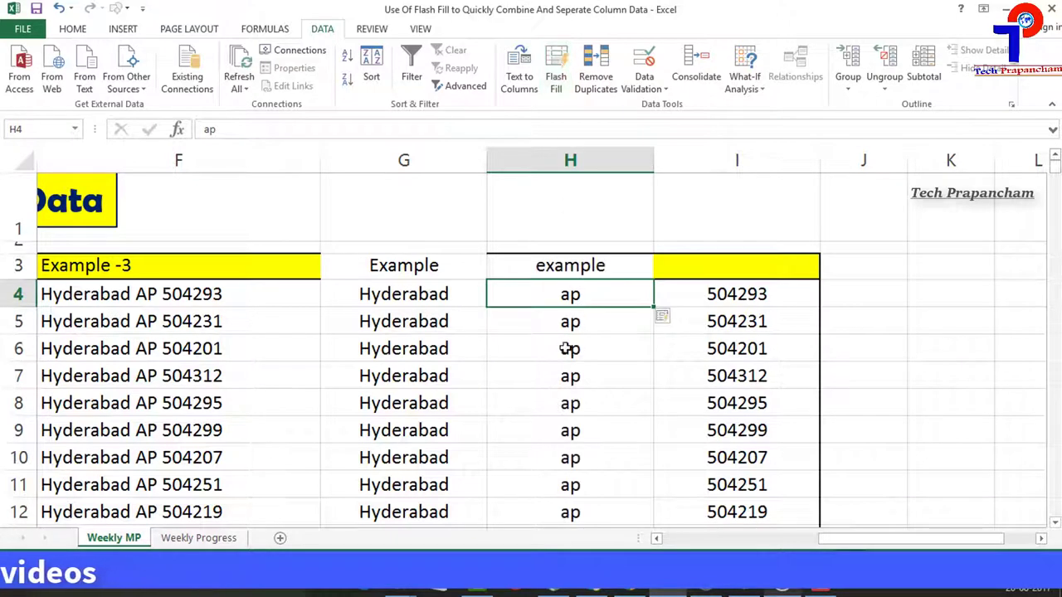
{"action": "scroll", "coordinate": [565, 349], "scroll_direction": "down", "scroll_amount": 3}
{"action": "scroll", "coordinate": [565, 349], "scroll_direction": "down", "scroll_amount": 3}
{"action": "scroll", "coordinate": [497, 352], "scroll_direction": "down", "scroll_amount": 3}
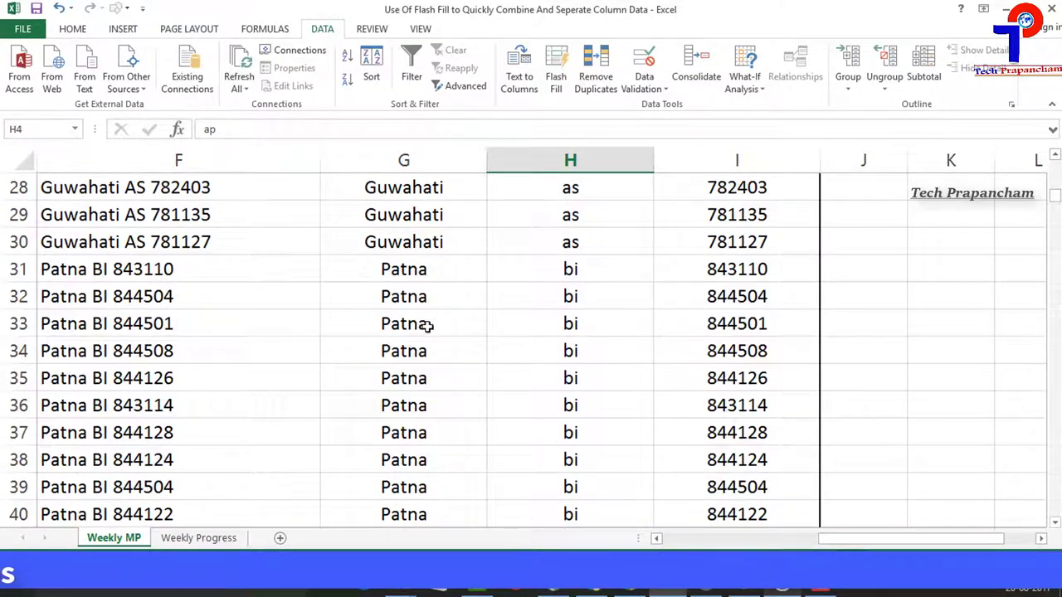
{"action": "scroll", "coordinate": [595, 377], "scroll_direction": "down", "scroll_amount": 2}
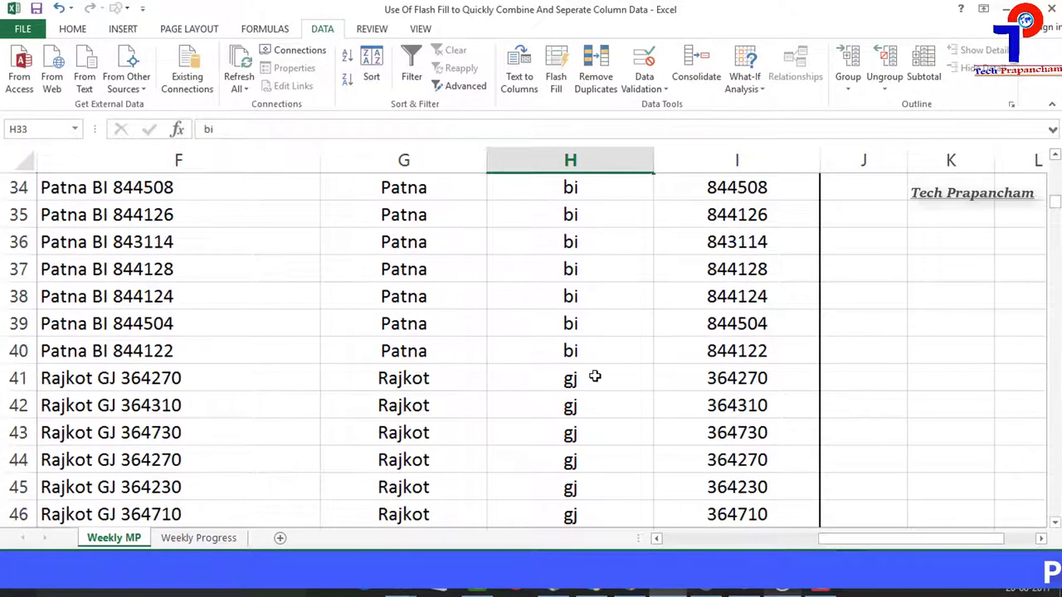
{"action": "scroll", "coordinate": [595, 377], "scroll_direction": "up", "scroll_amount": 6}
{"action": "scroll", "coordinate": [595, 376], "scroll_direction": "up", "scroll_amount": 5}
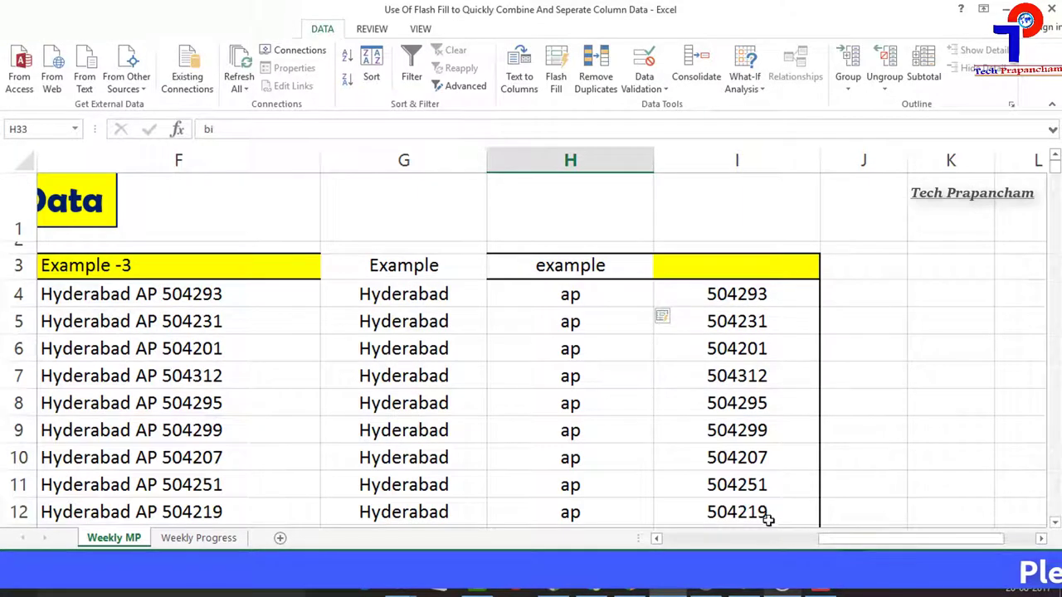